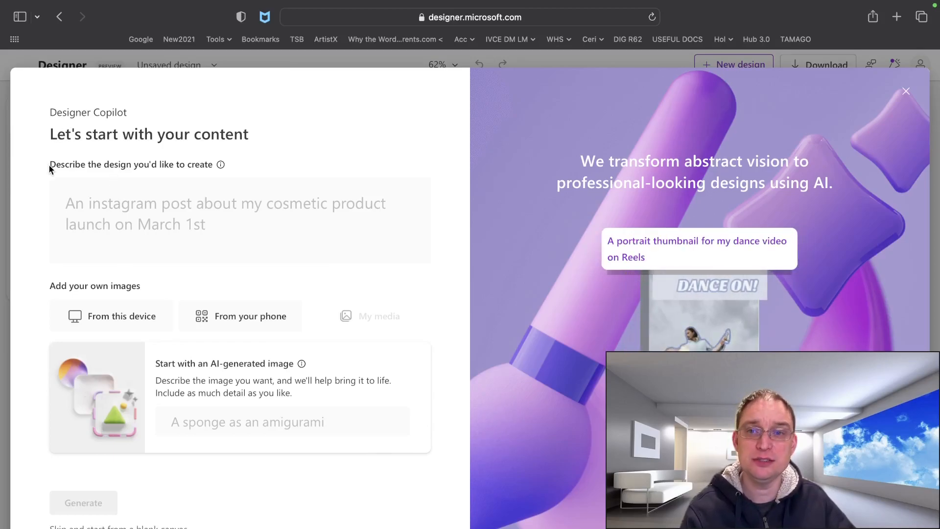
# - Describe the design as "a cover art image for a cd with a style of electro pop"
pyautogui.click(222, 215)
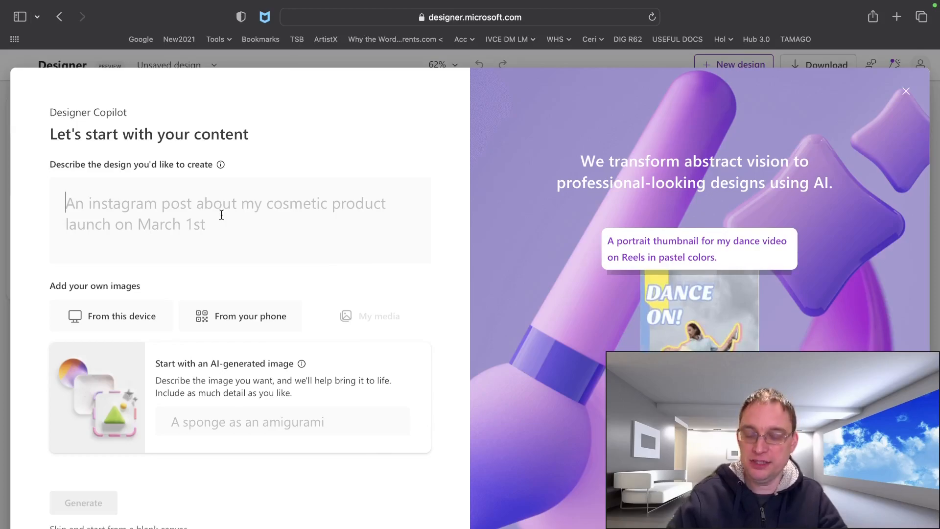
pyautogui.write('a cov')
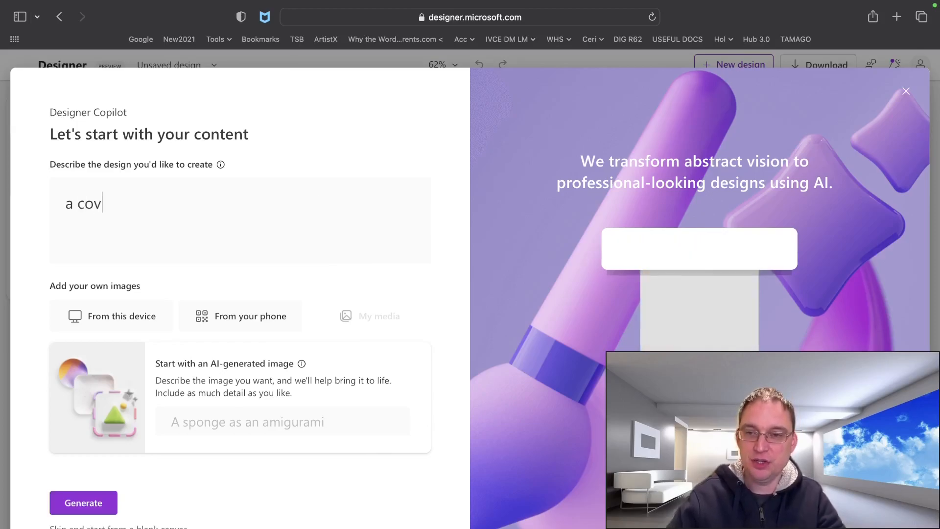
pyautogui.write('er art image for a cd ')
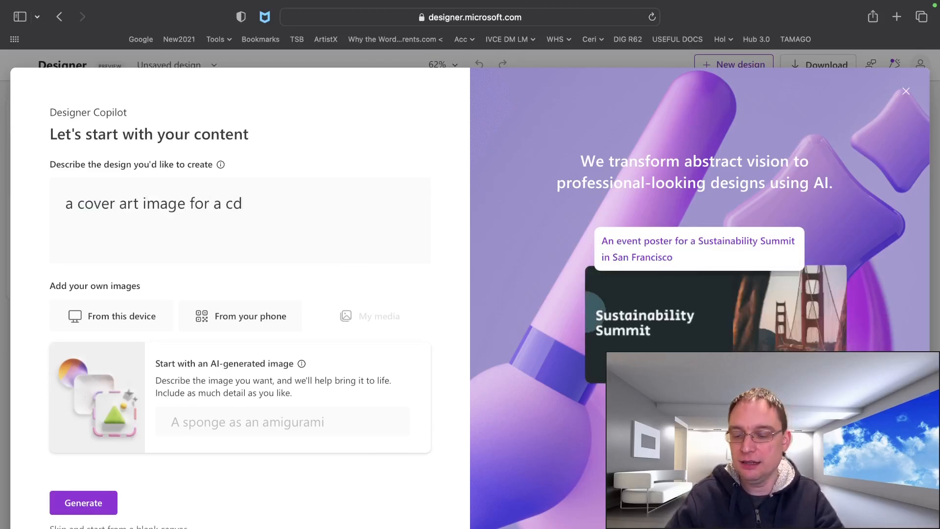
pyautogui.write('with a style of ele')
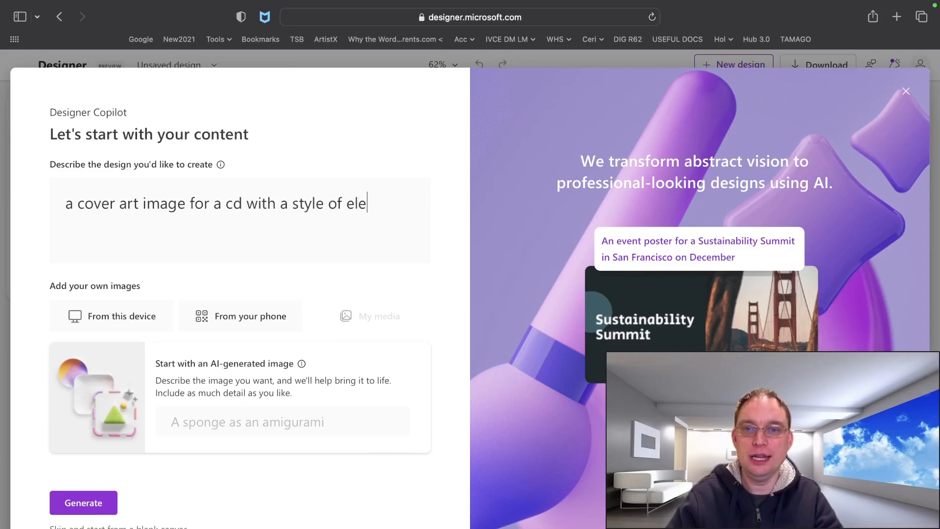
pyautogui.write('ctropop')
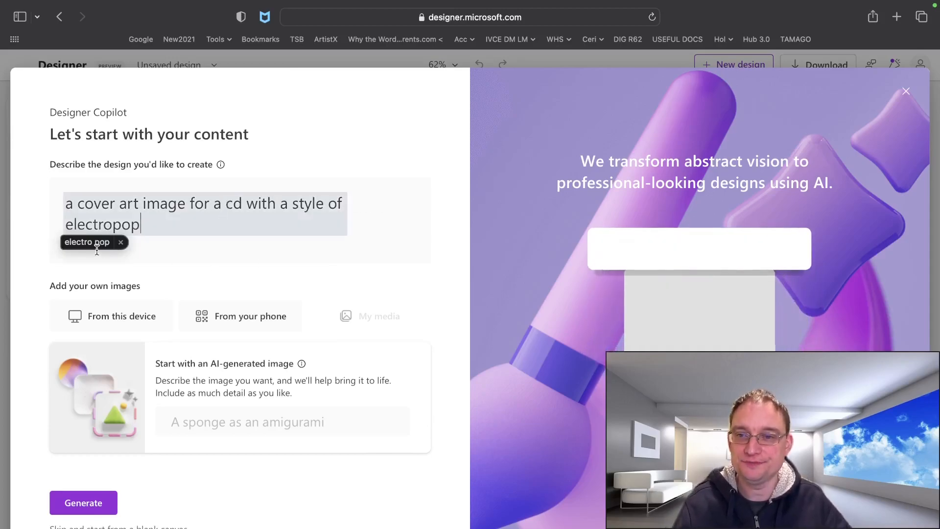
pyautogui.click(161, 254)
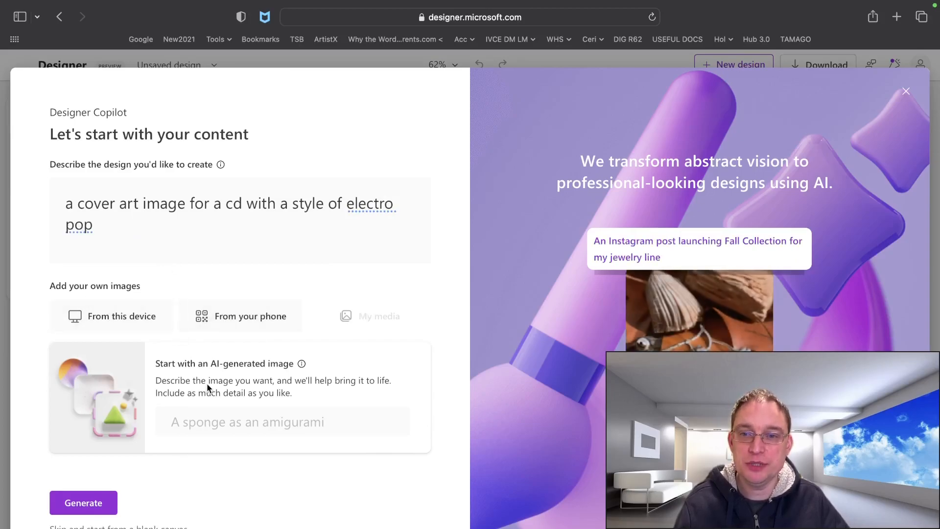
# - Generate AI images from the description "electropop theme background"
pyautogui.click(217, 426)
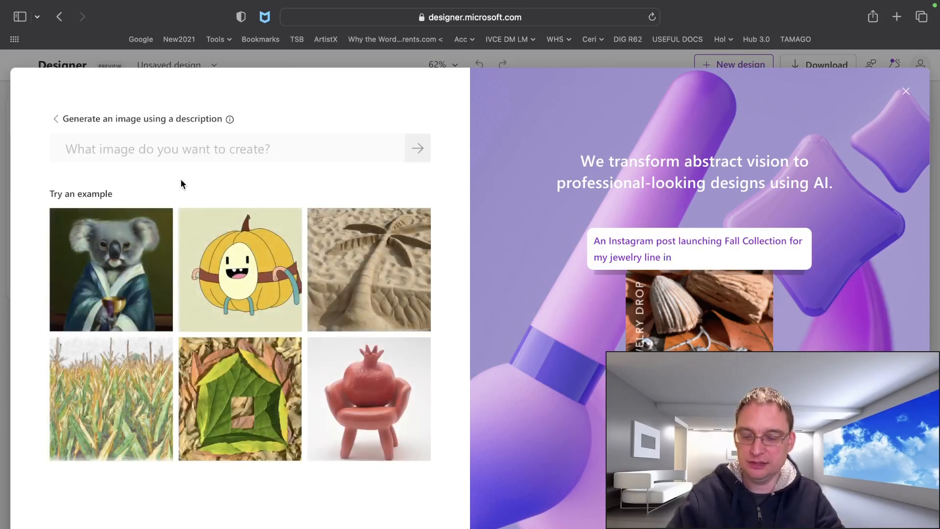
pyautogui.write('electropop ')
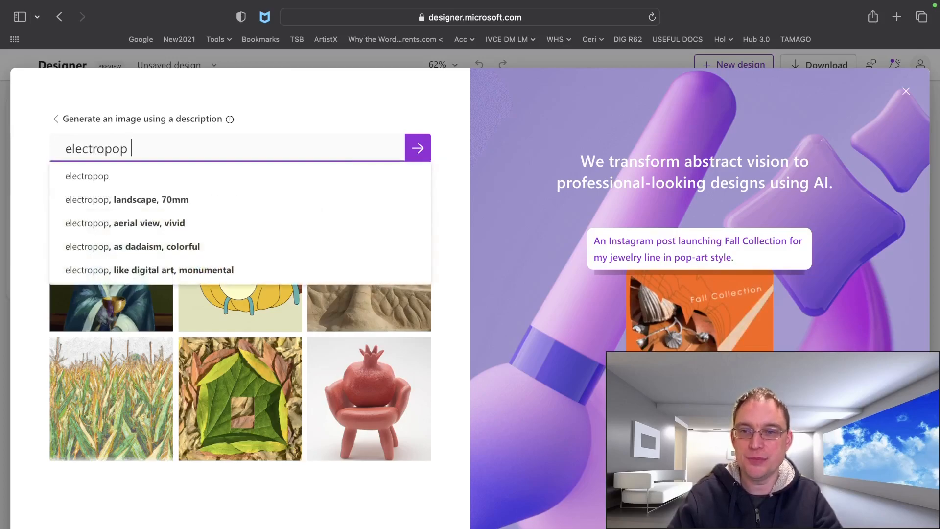
pyautogui.write('t theme bac')
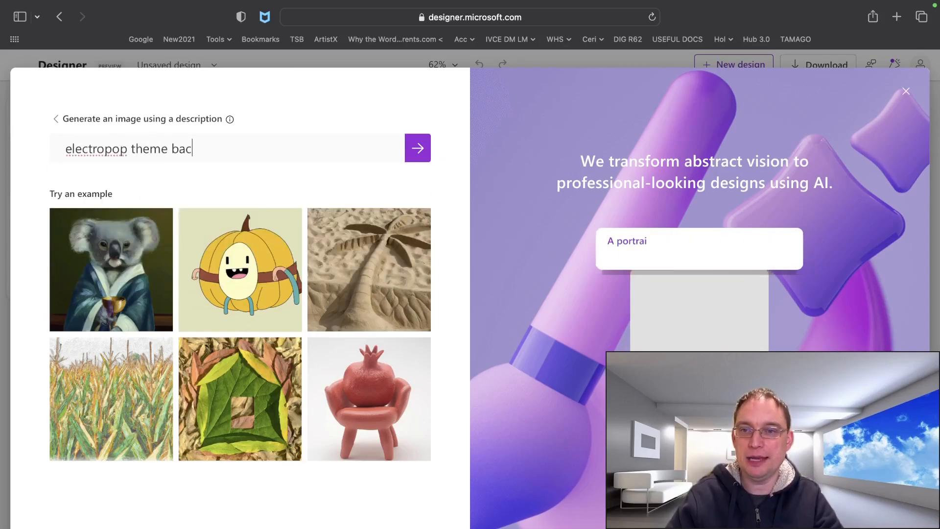
pyautogui.write('kground')
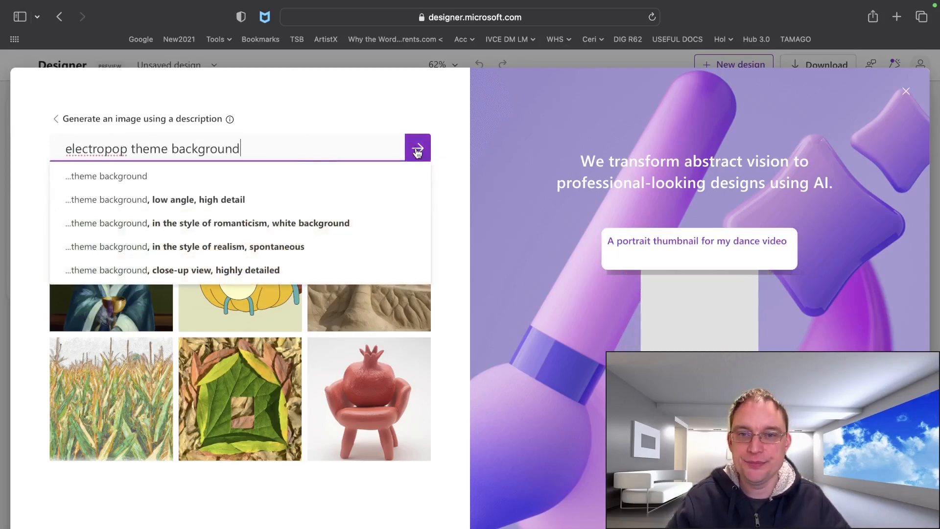
pyautogui.press('Return')
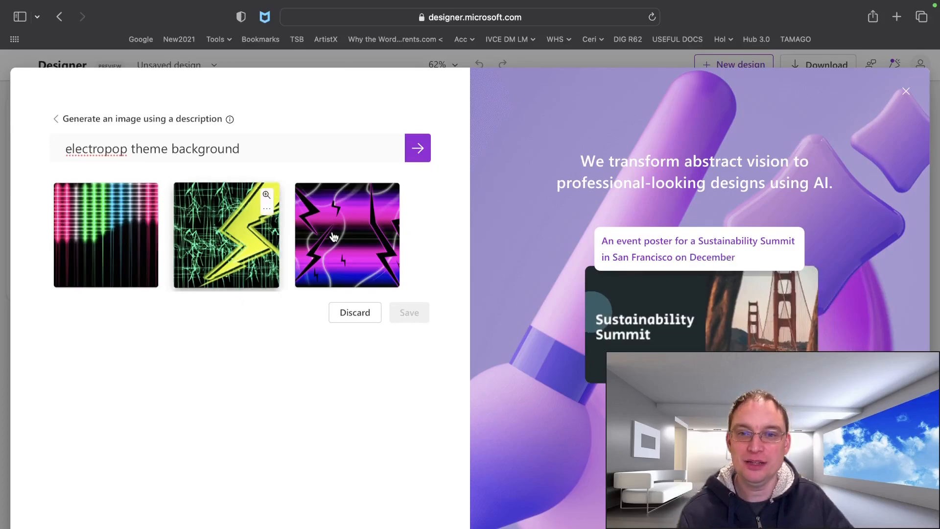
# - Save the pink and purple lightning image to the design content and generate the cover designs
pyautogui.click(351, 241)
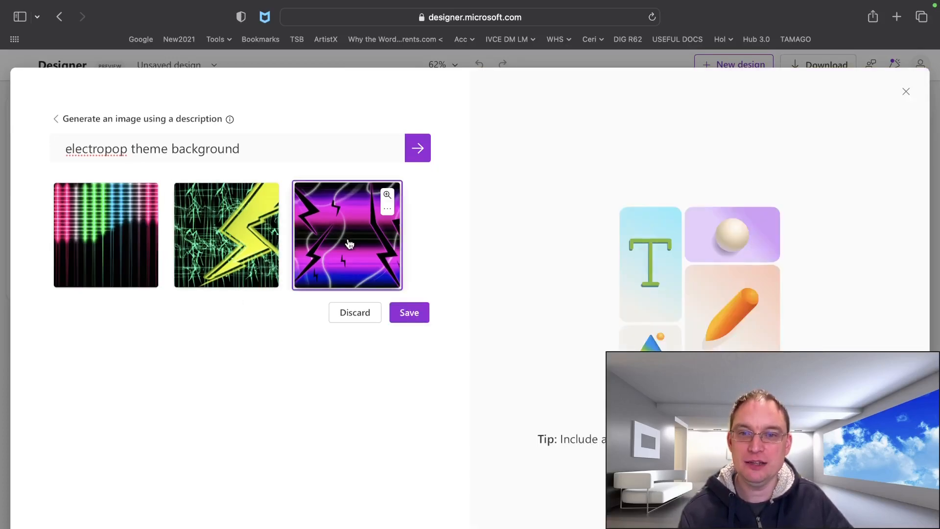
pyautogui.click(407, 315)
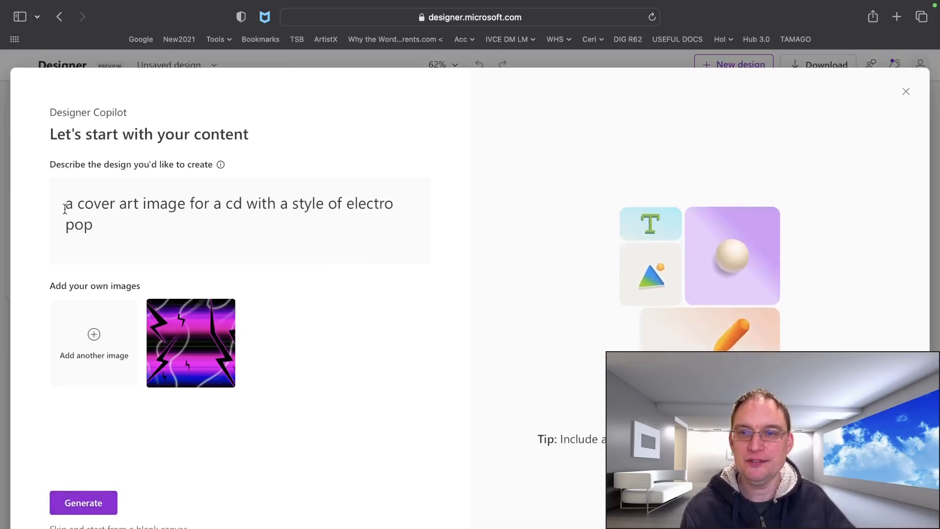
pyautogui.click(78, 504)
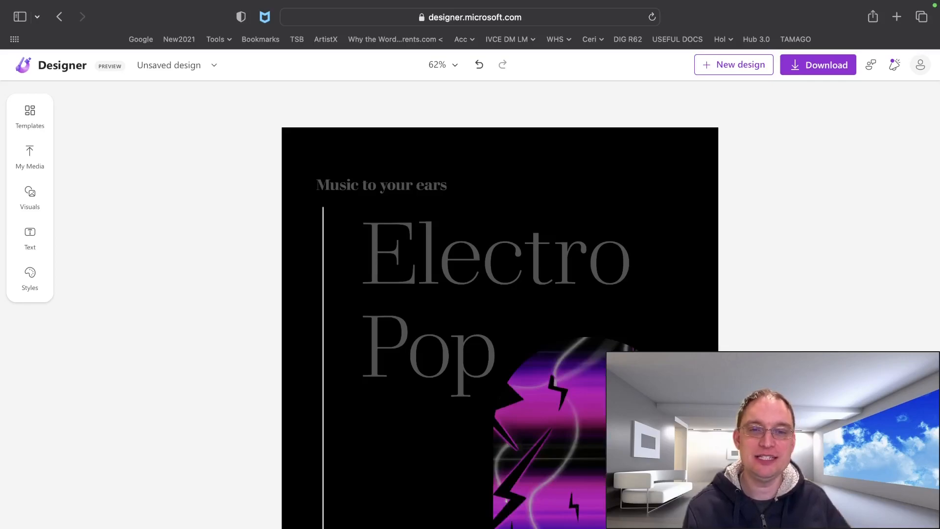
# - Dismiss the Get Inspired tip and apply the dark green Electro Pop design idea with pink diagonal shapes
pyautogui.click(588, 431)
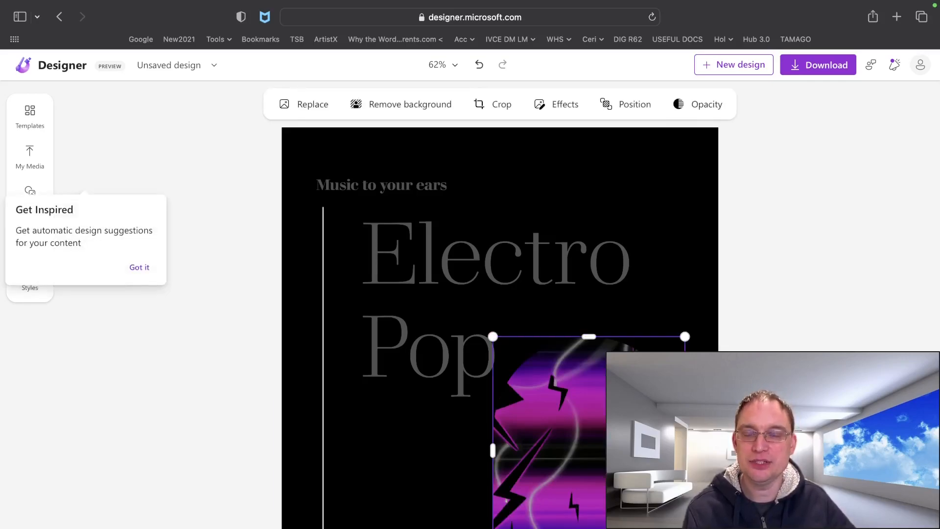
pyautogui.click(140, 267)
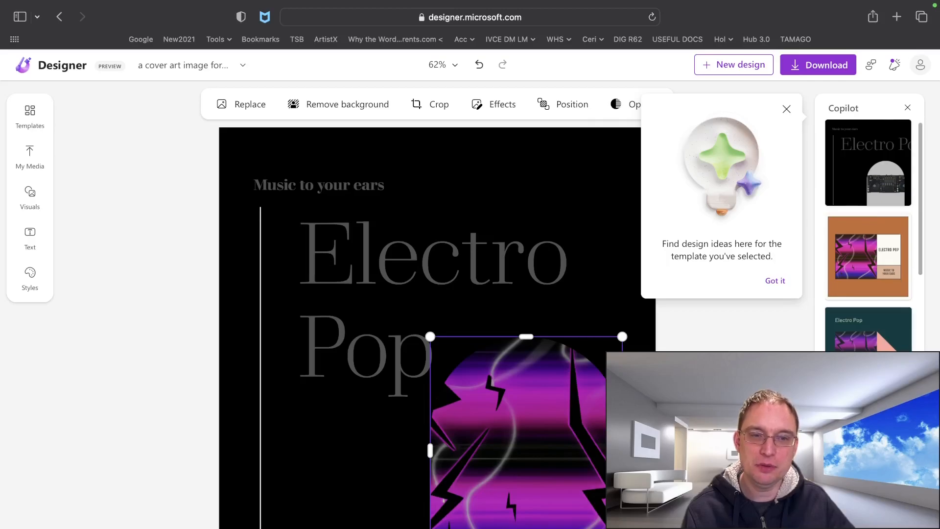
pyautogui.click(862, 347)
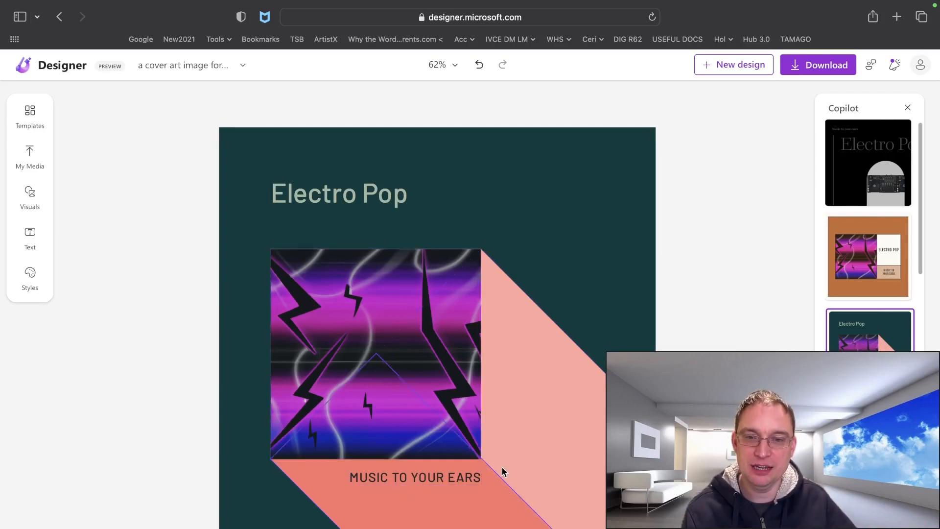
# - Recolor the coral shape below the image light cyan and the pale pink shape beside it dark purple
pyautogui.click(552, 461)
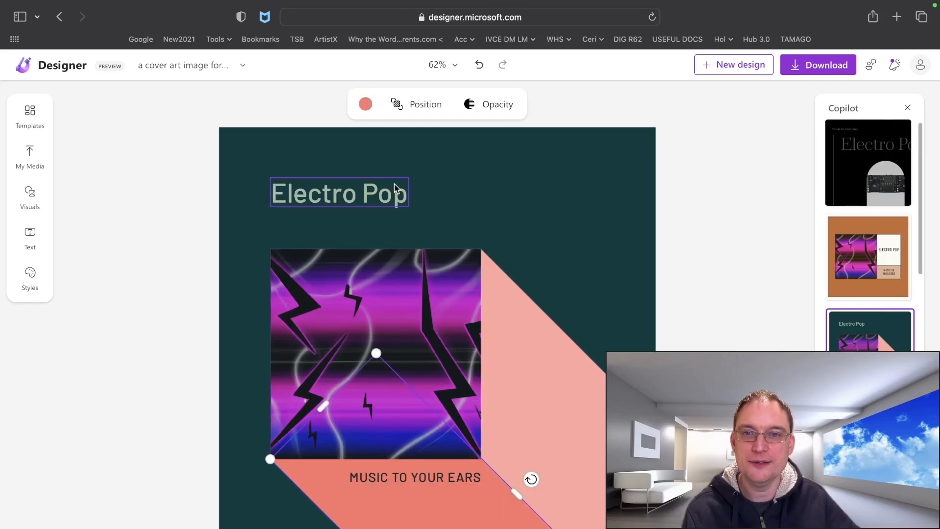
pyautogui.click(365, 104)
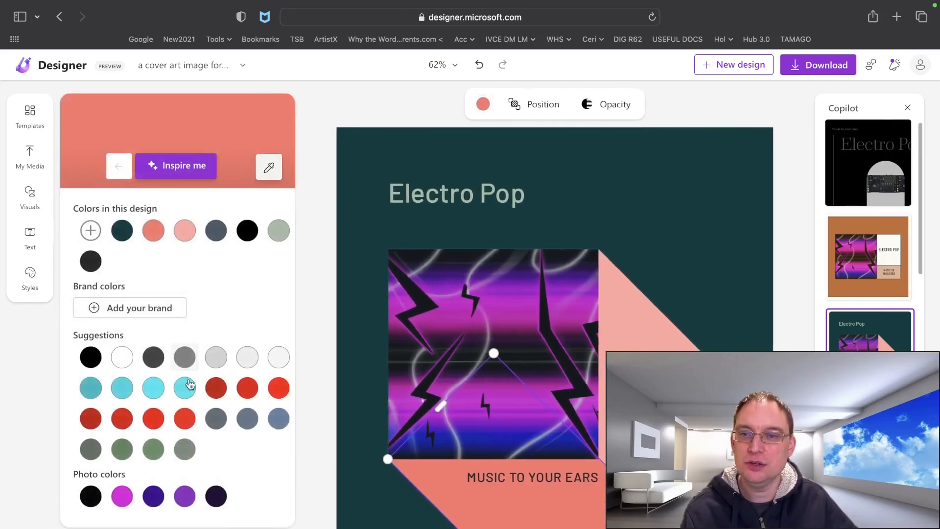
pyautogui.click(154, 391)
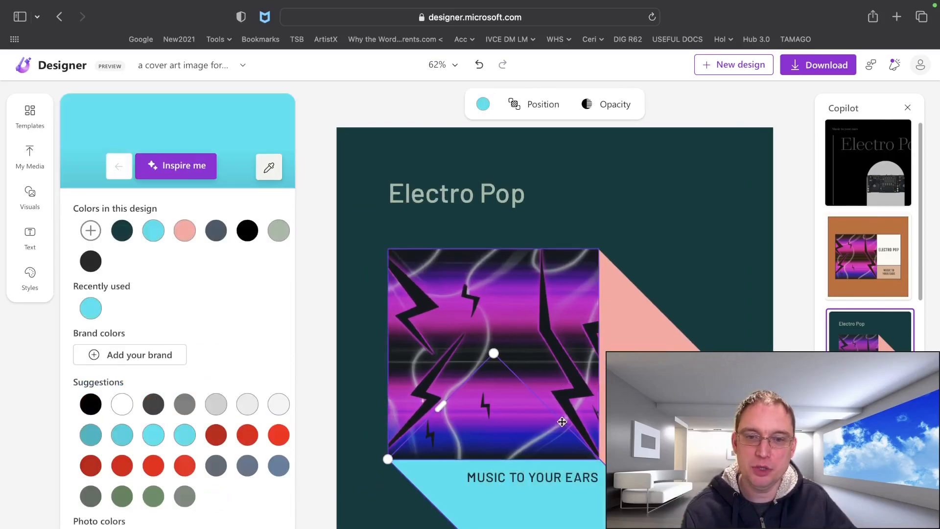
pyautogui.click(618, 422)
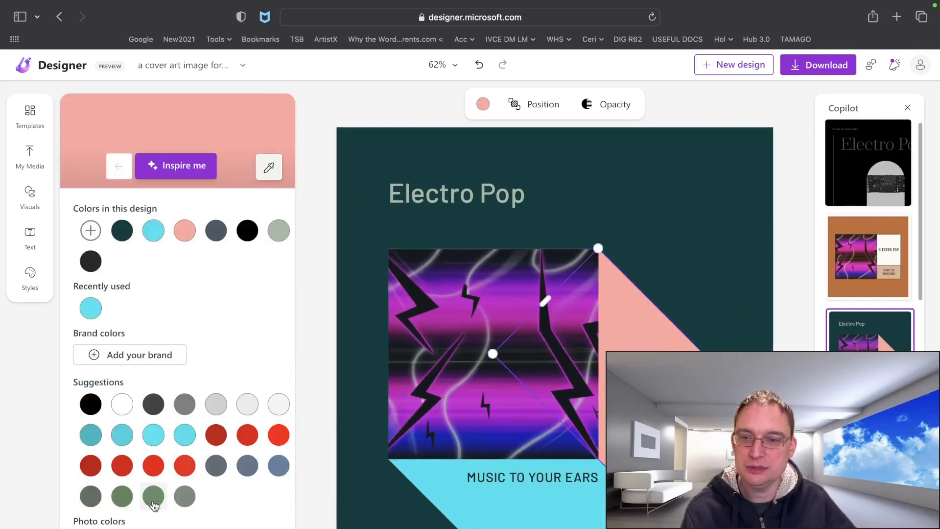
pyautogui.click(147, 528)
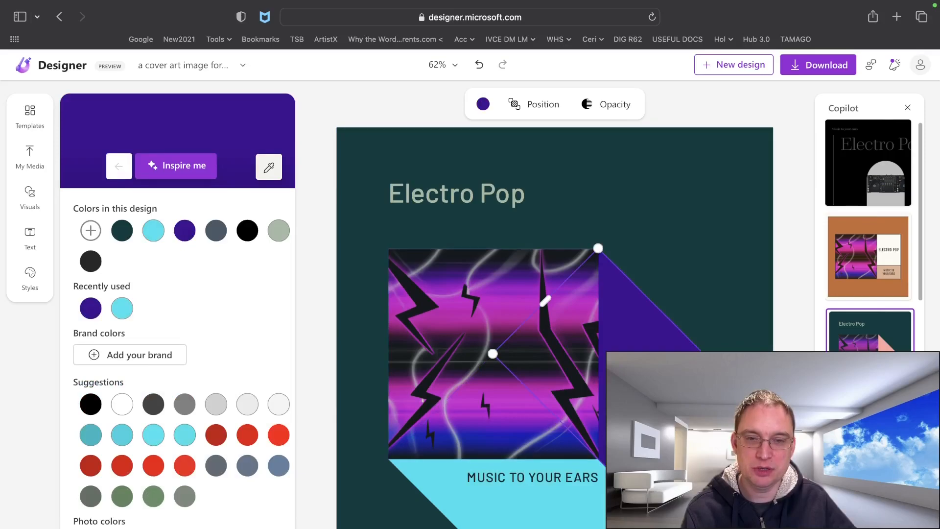
# - Extend the title to "Electro Pop by Cyber Monday" and refit its text box on two lines above the image
pyautogui.click(539, 203)
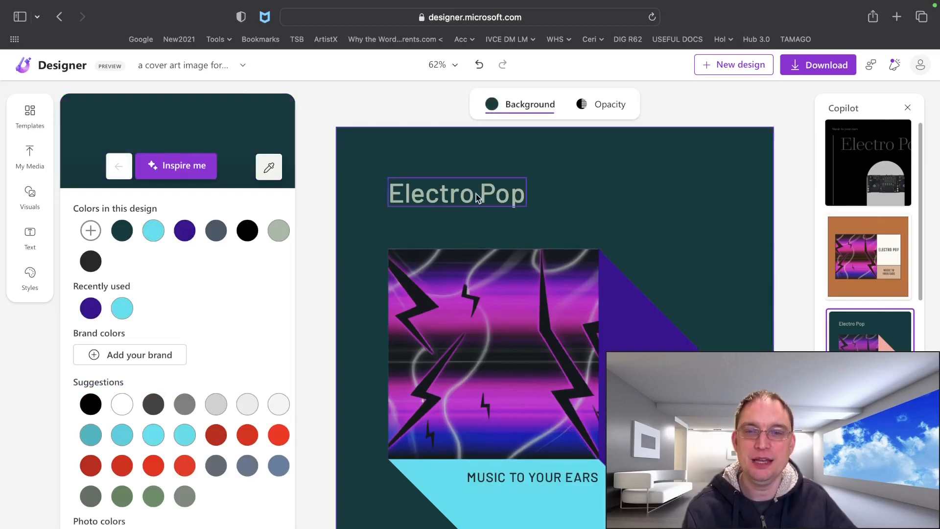
pyautogui.click(438, 200)
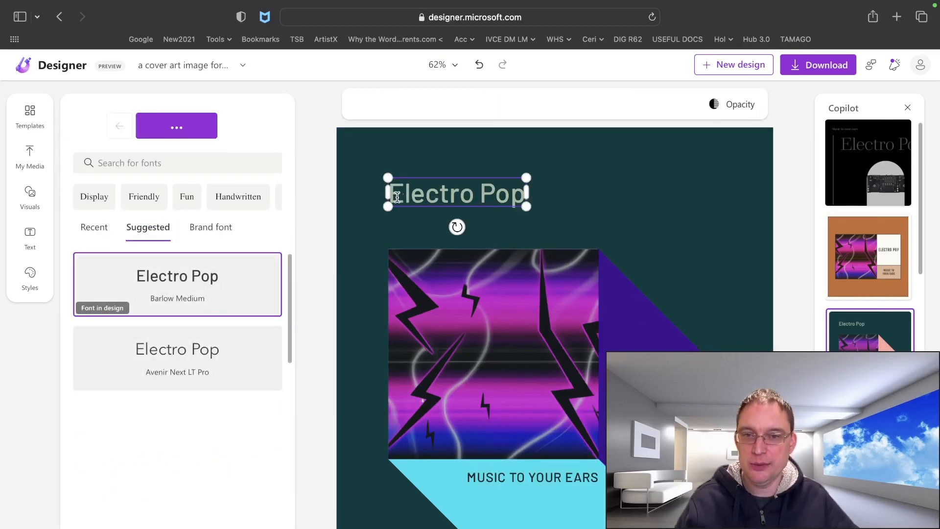
pyautogui.doubleClick(516, 197)
pyautogui.moveTo(392, 195); pyautogui.dragTo(516, 196)
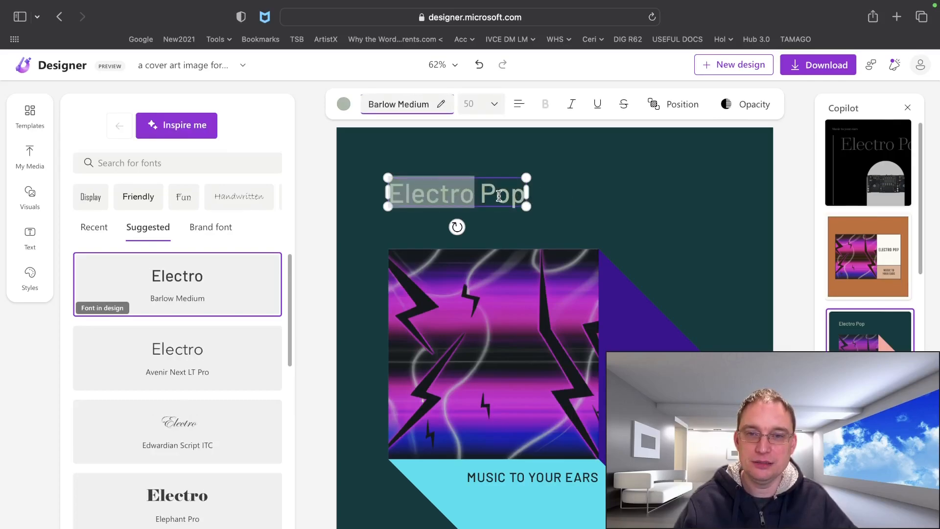
pyautogui.click(522, 199)
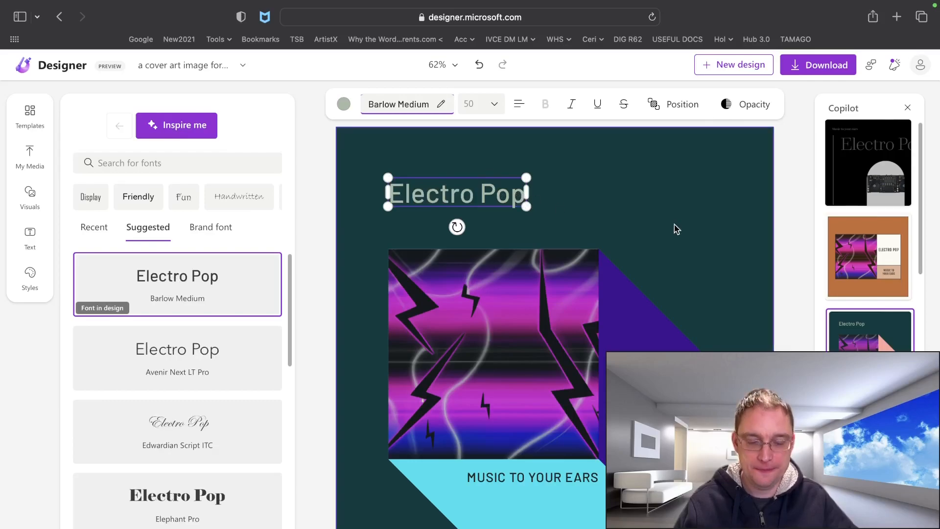
pyautogui.write('by C')
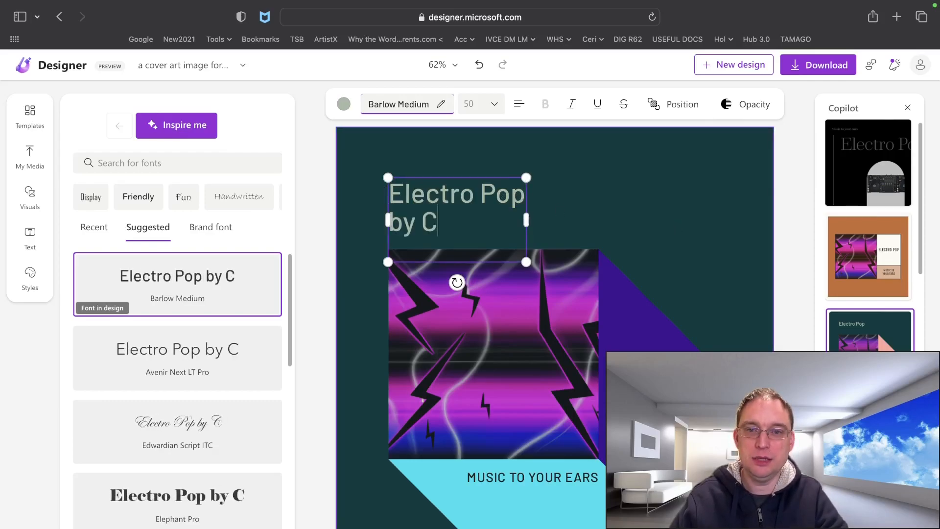
pyautogui.write('yber M')
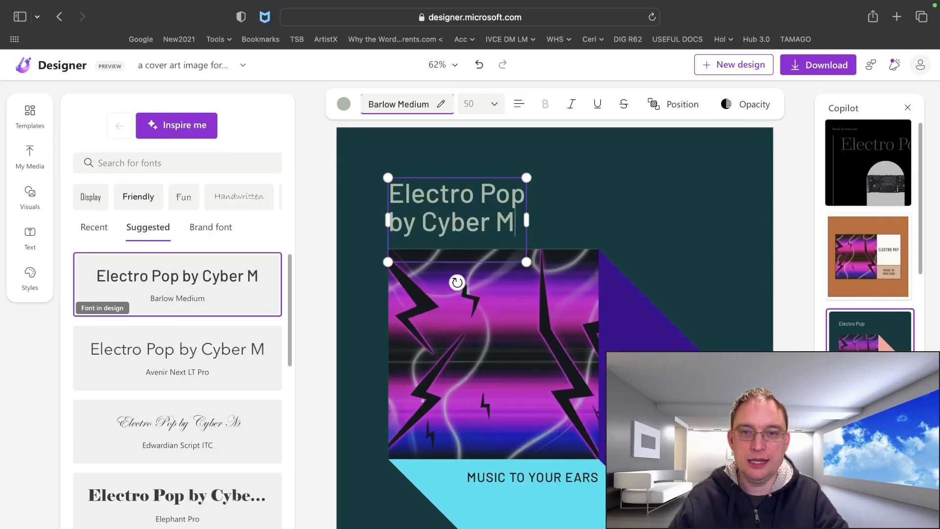
pyautogui.write('onday')
pyautogui.moveTo(526, 233); pyautogui.dragTo(587, 233)
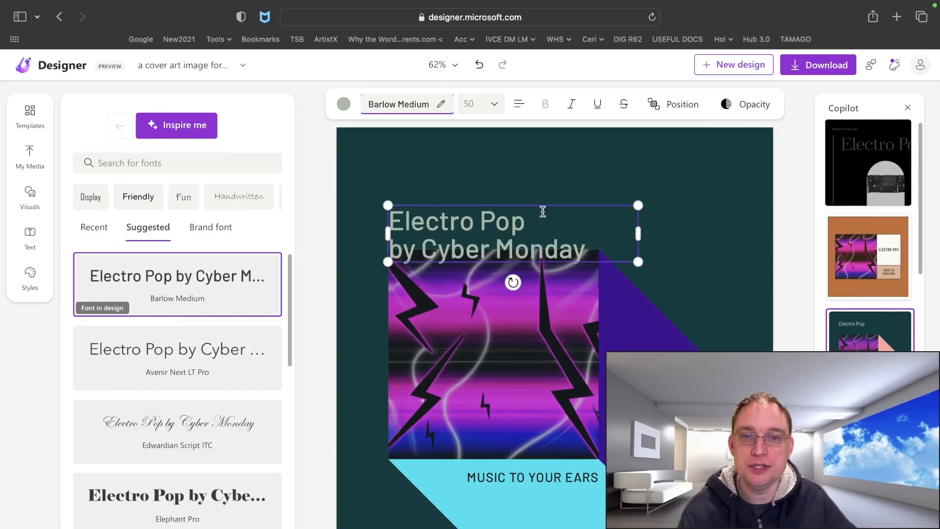
pyautogui.moveTo(543, 205); pyautogui.dragTo(579, 166)
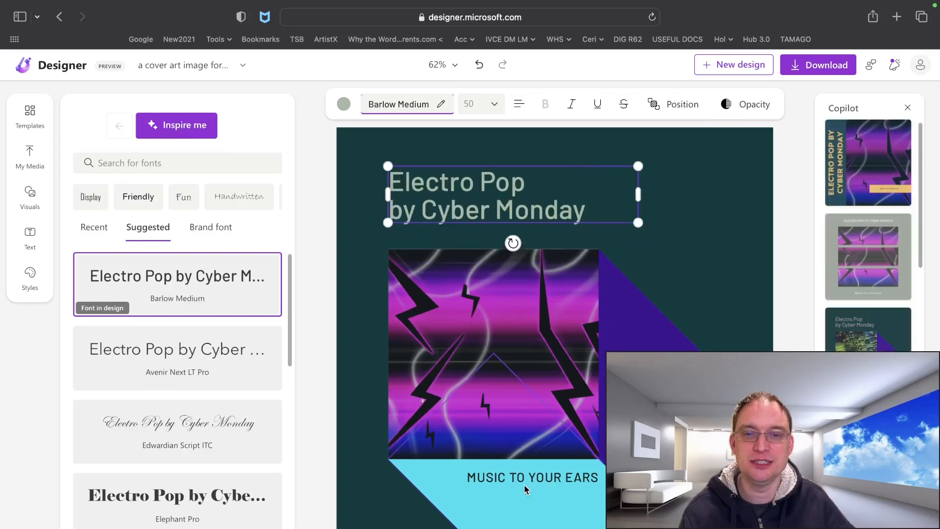
# - Try the Monda font on the "Electro Pop by Cyber Monday" title
pyautogui.click(572, 471)
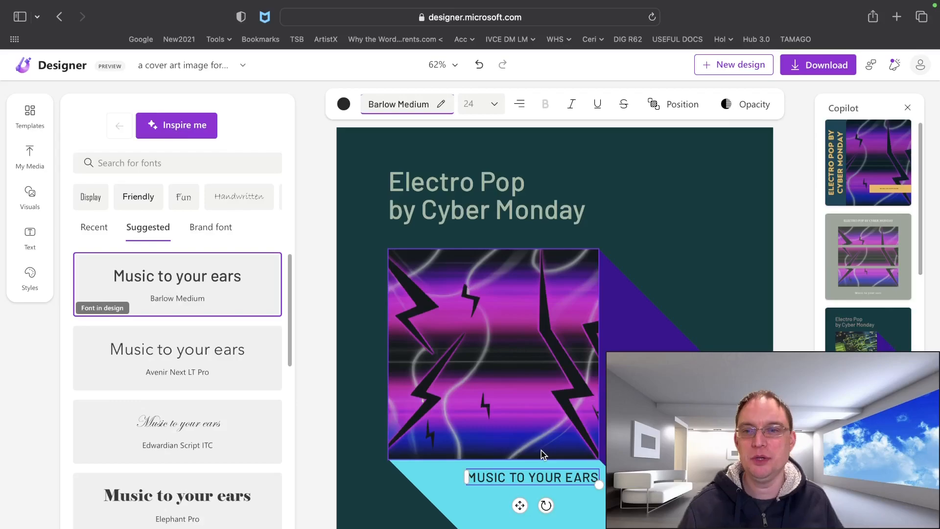
pyautogui.click(466, 208)
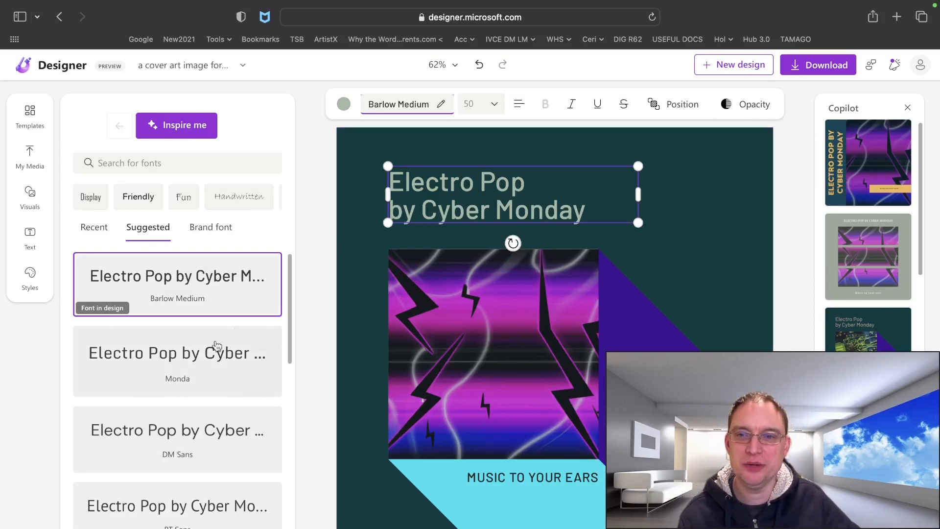
pyautogui.click(175, 383)
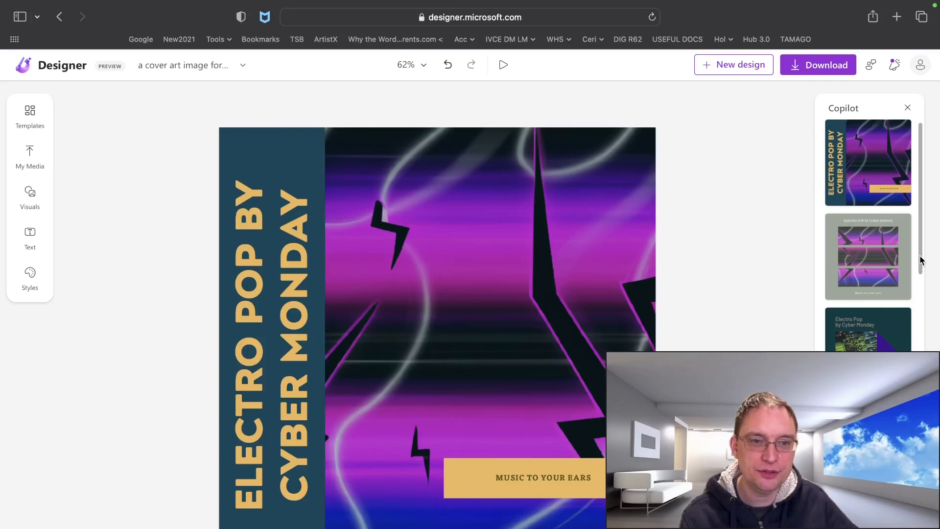
# - Apply the black Copilot design idea that has the circuit board photo above the title
pyautogui.scroll(-5, 917, 267)
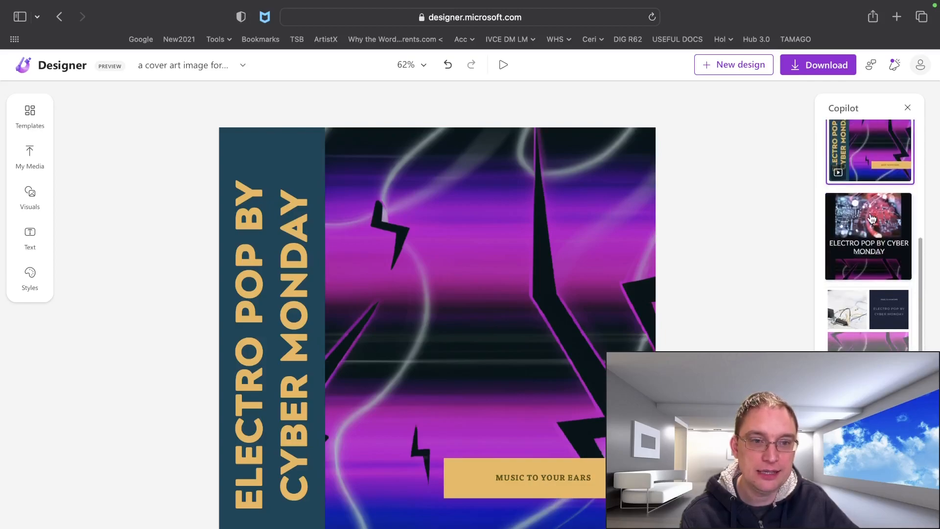
pyautogui.click(869, 235)
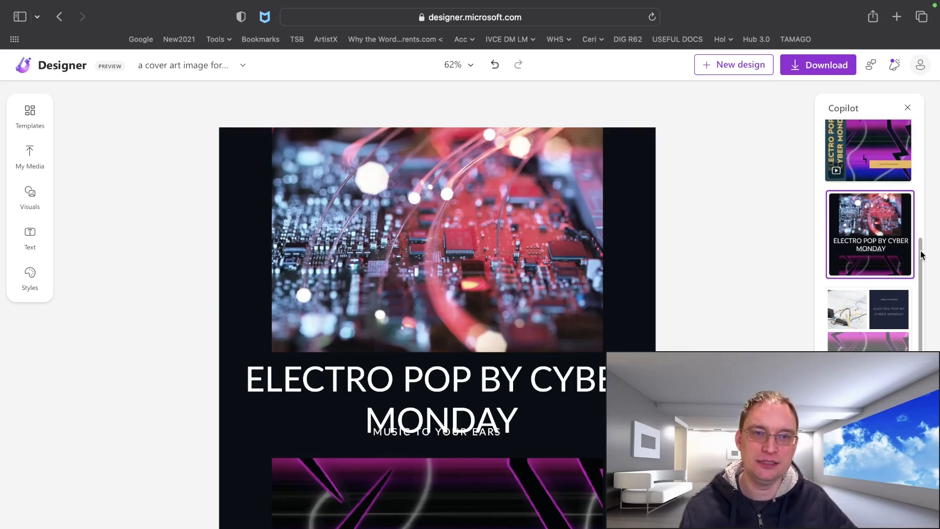
# - Apply the four-panel Copilot design idea with the battery image and recolor its olive green panel dark purple
pyautogui.moveTo(921, 254); pyautogui.dragTo(921, 421)
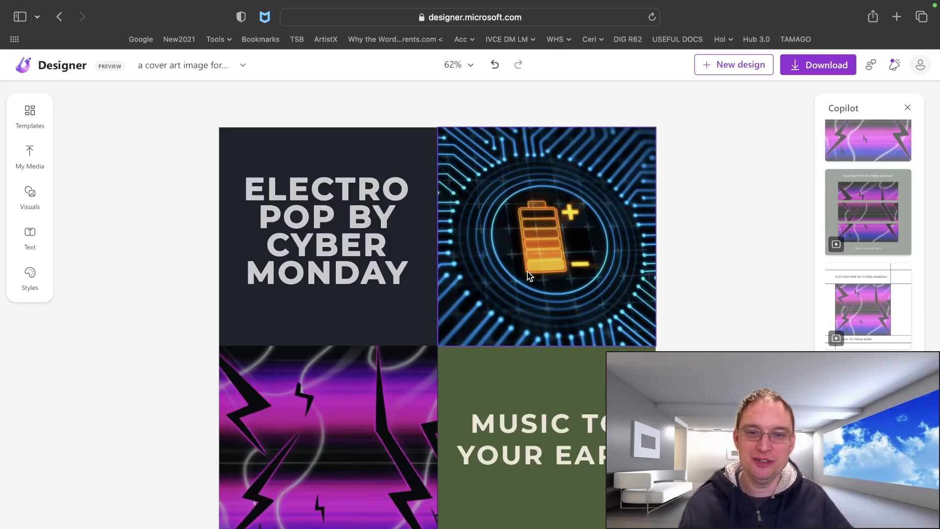
pyautogui.click(540, 390)
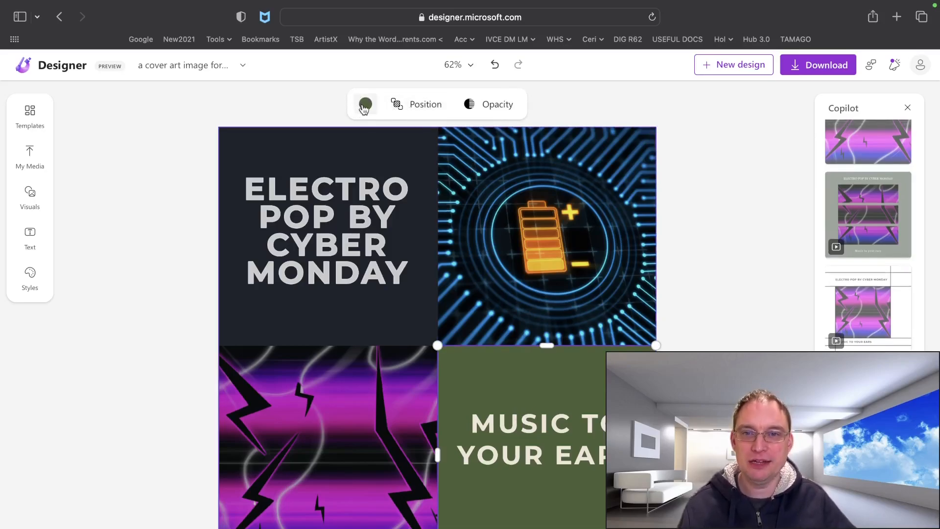
pyautogui.click(365, 104)
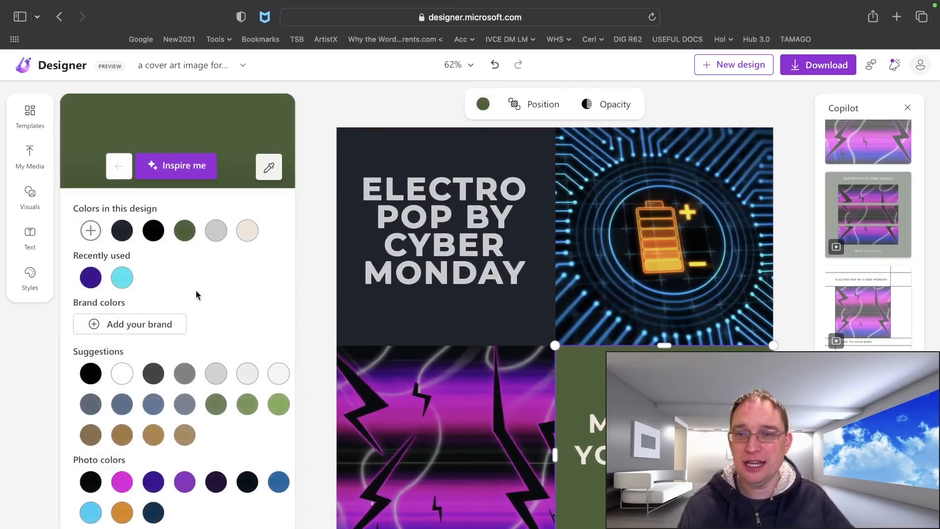
pyautogui.click(91, 279)
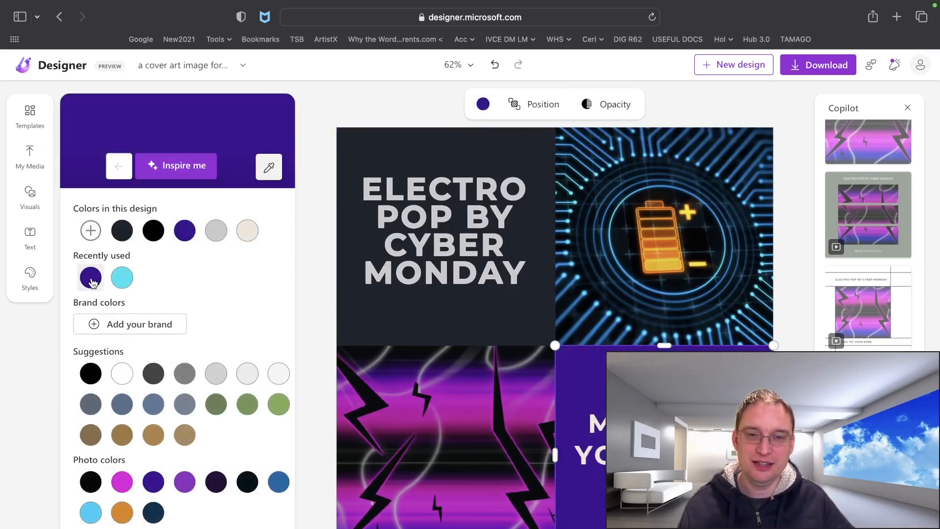
pyautogui.click(332, 105)
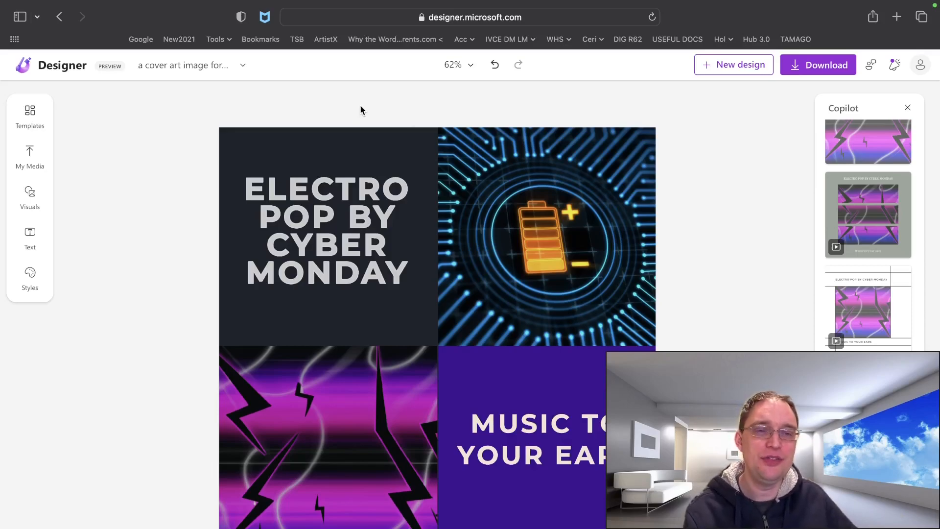
# - Try the dark green Copilot design idea, and switch to the one with the vertical title on a dark blue strip
pyautogui.scroll(-5, 918, 348)
pyautogui.moveTo(917, 347); pyautogui.dragTo(907, 139)
pyautogui.click(855, 337)
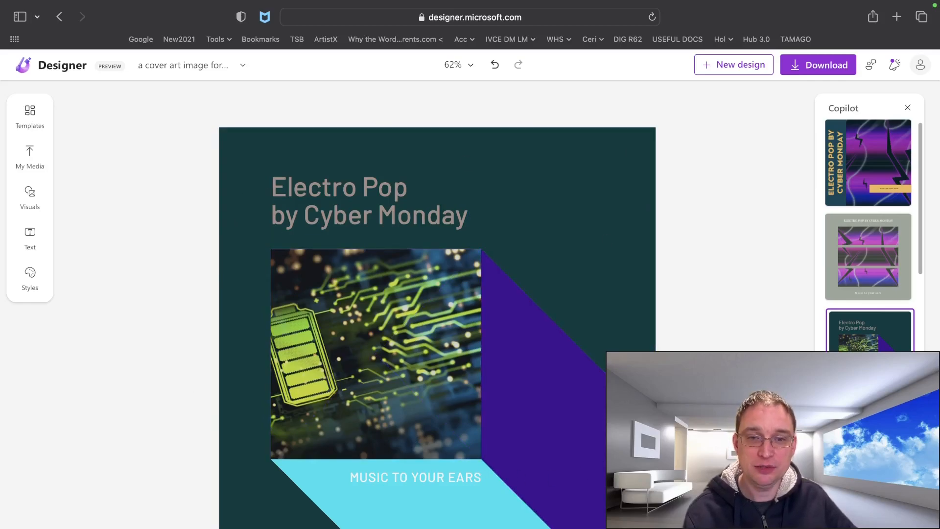
pyautogui.press('super+z')
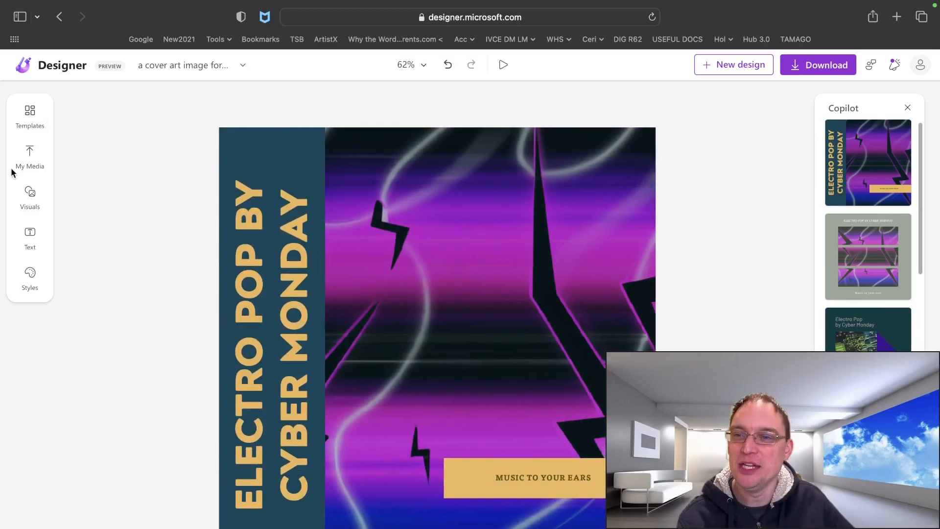
# - Insert the multicolored neon stripe image from the uploaded media and enlarge it over the cover
pyautogui.click(30, 165)
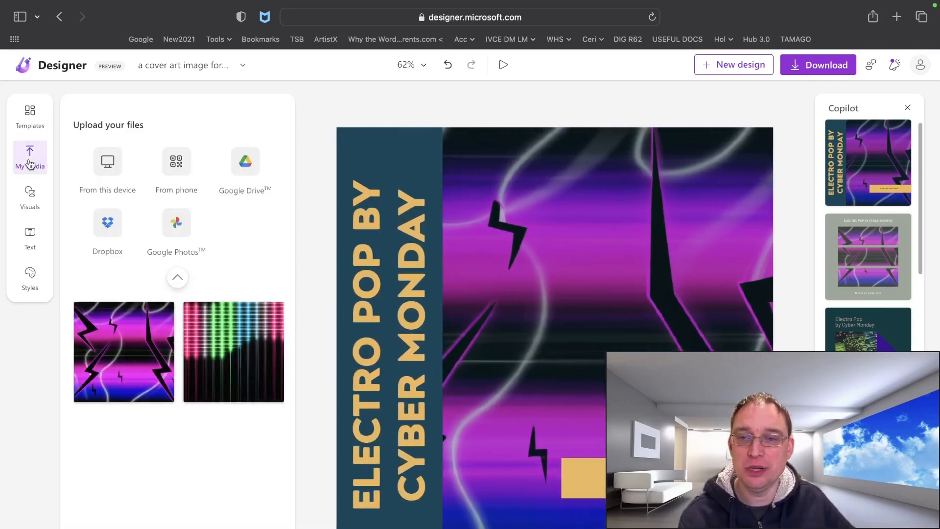
pyautogui.moveTo(254, 342)
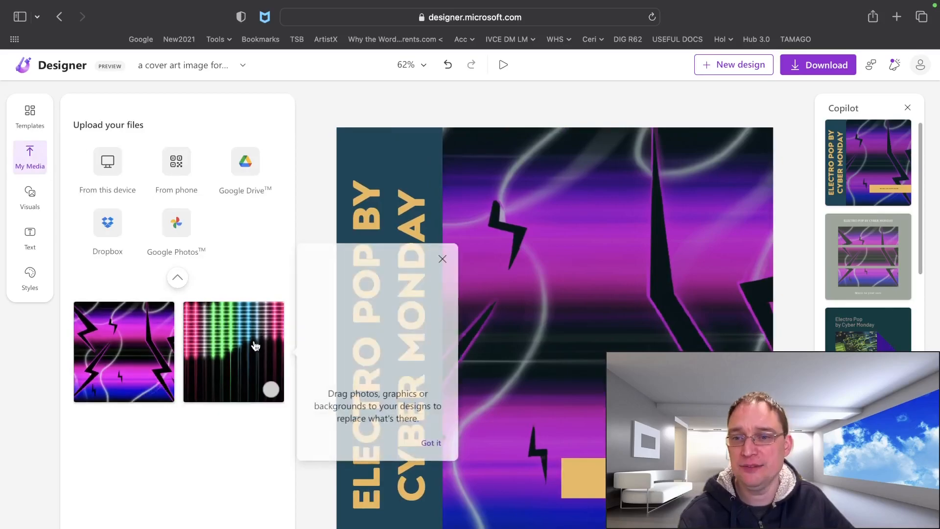
pyautogui.click(209, 343)
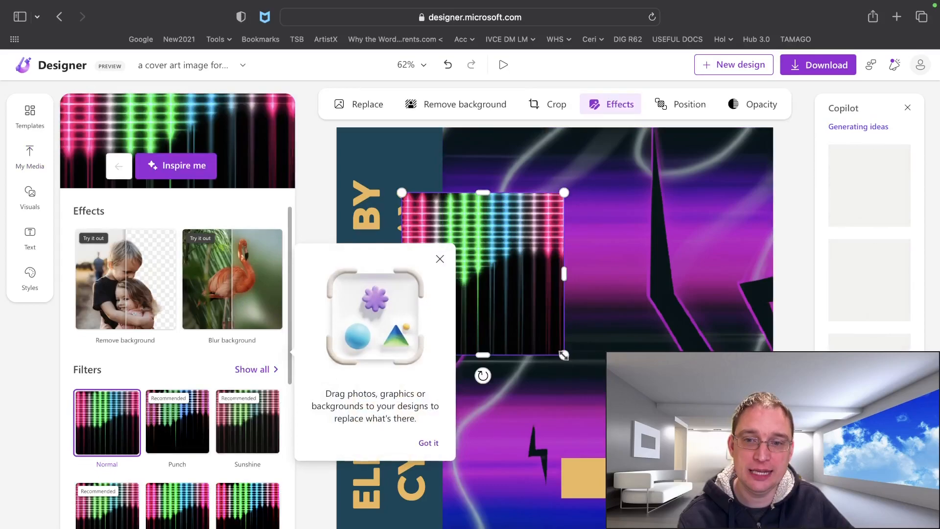
pyautogui.moveTo(564, 355); pyautogui.dragTo(718, 509)
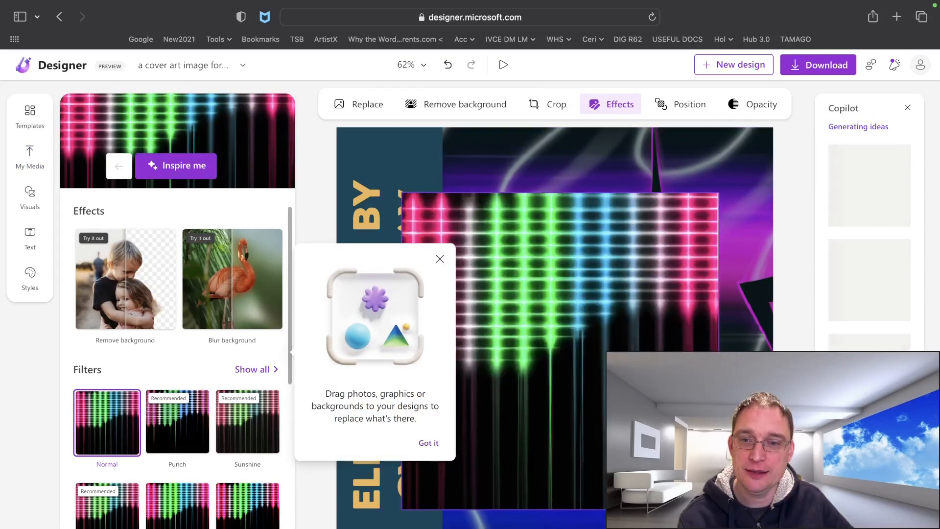
# - Try a high-contrast filter on the neon stripe image, and delete the image from the cover
pyautogui.click(238, 522)
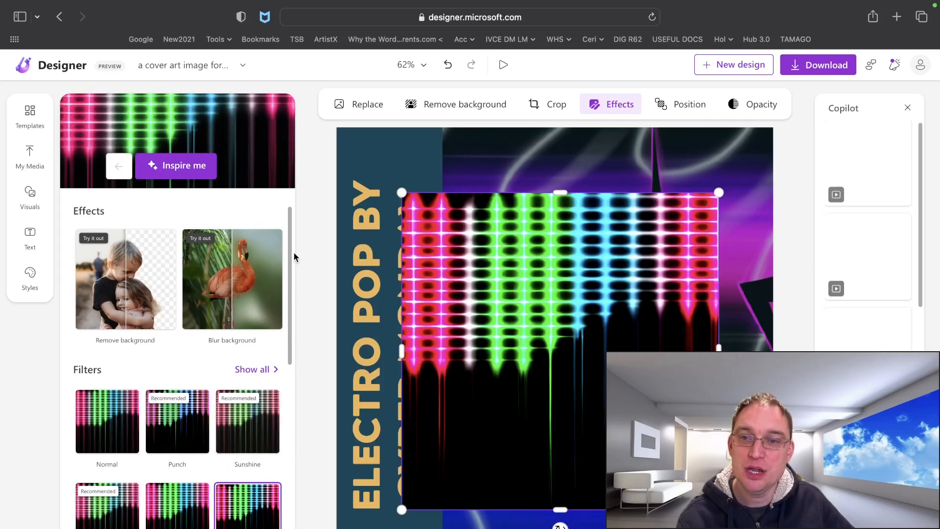
pyautogui.scroll(-1, 289, 255)
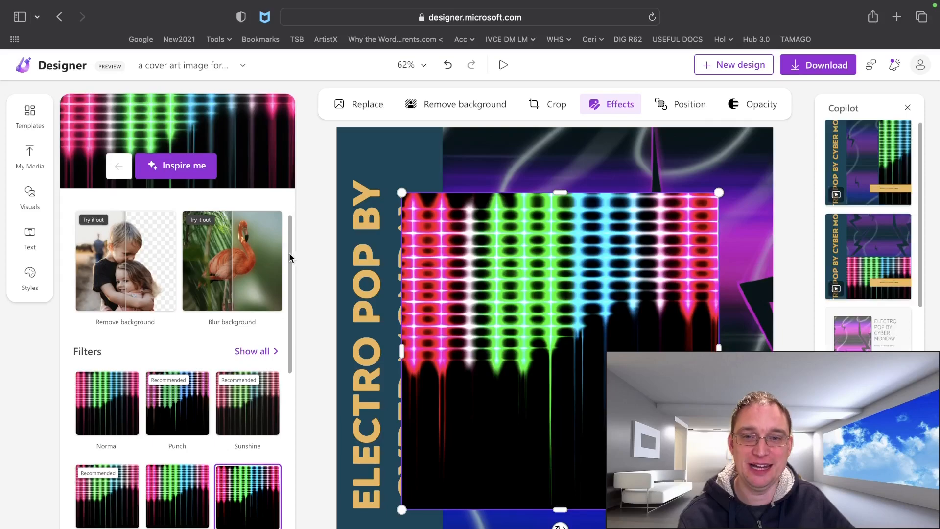
pyautogui.rightClick(520, 333)
pyautogui.click(554, 414)
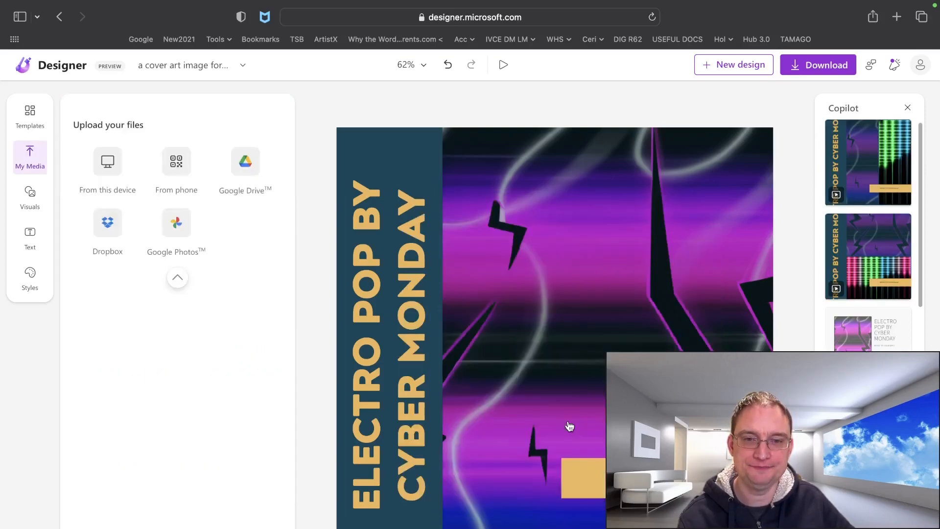
# - Remove the background from the purple lightning image
pyautogui.click(586, 288)
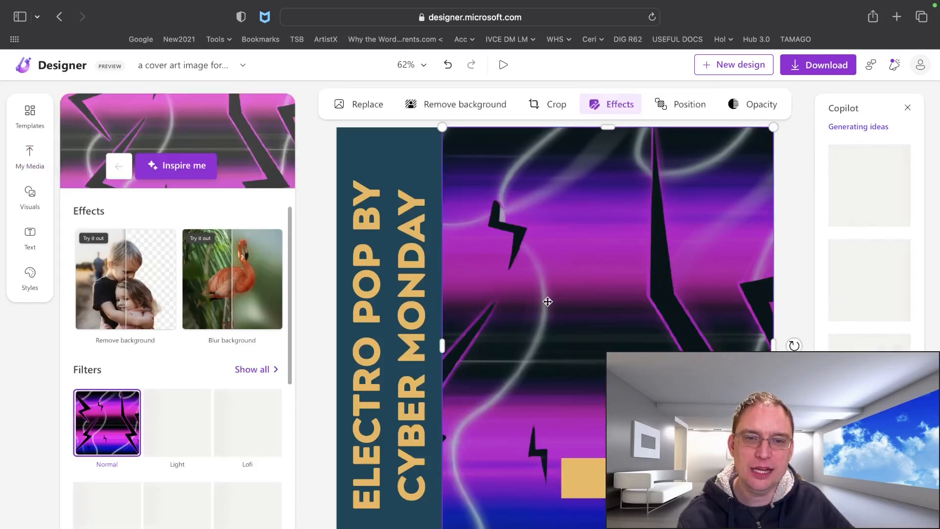
pyautogui.click(133, 284)
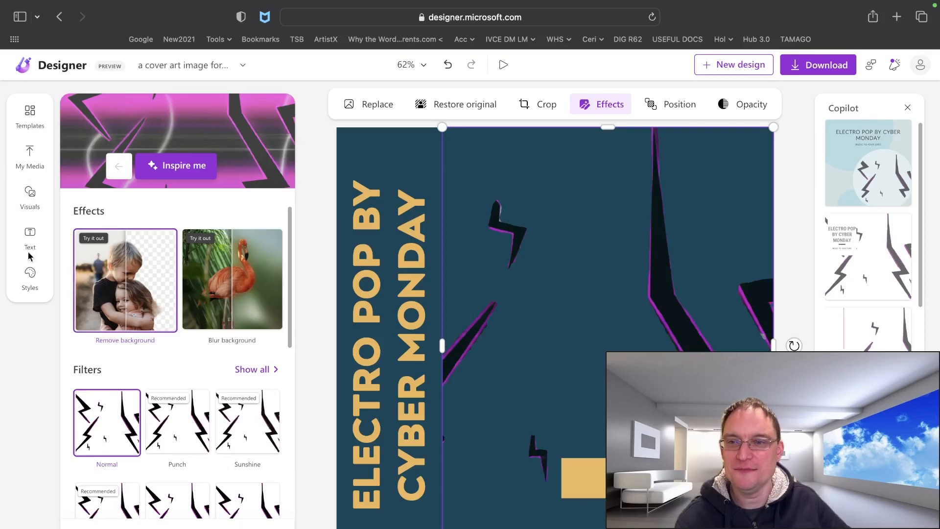
# - Browse the available templates and undo the background removal on the lightning image
pyautogui.click(24, 118)
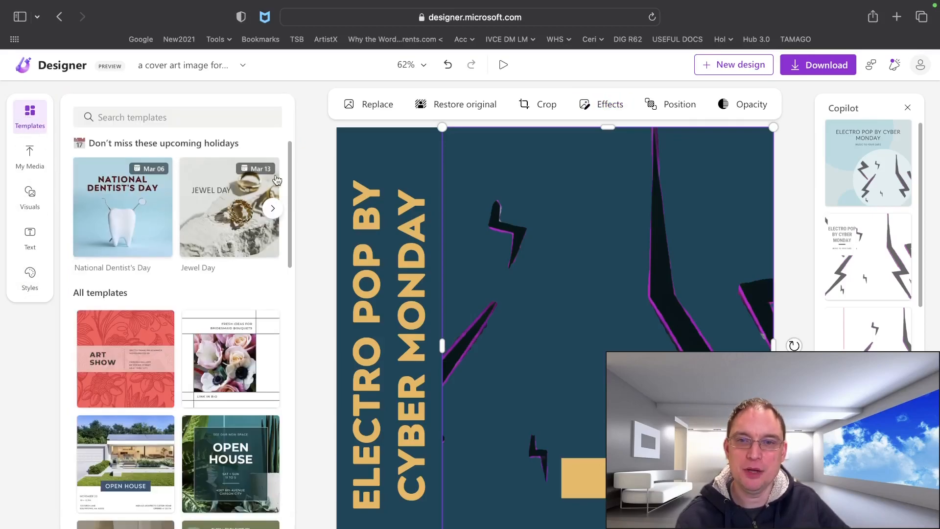
pyautogui.moveTo(289, 168); pyautogui.dragTo(288, 434)
pyautogui.moveTo(290, 311); pyautogui.dragTo(283, 196)
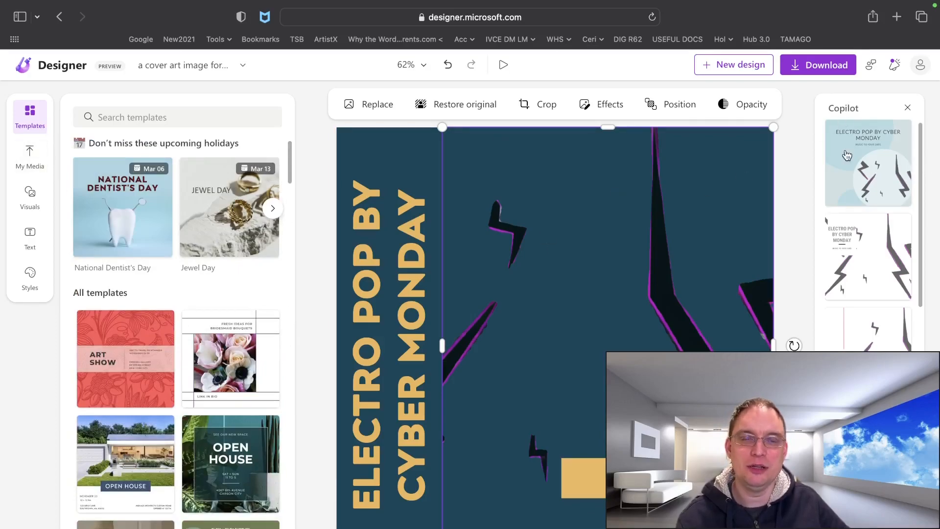
pyautogui.click(448, 66)
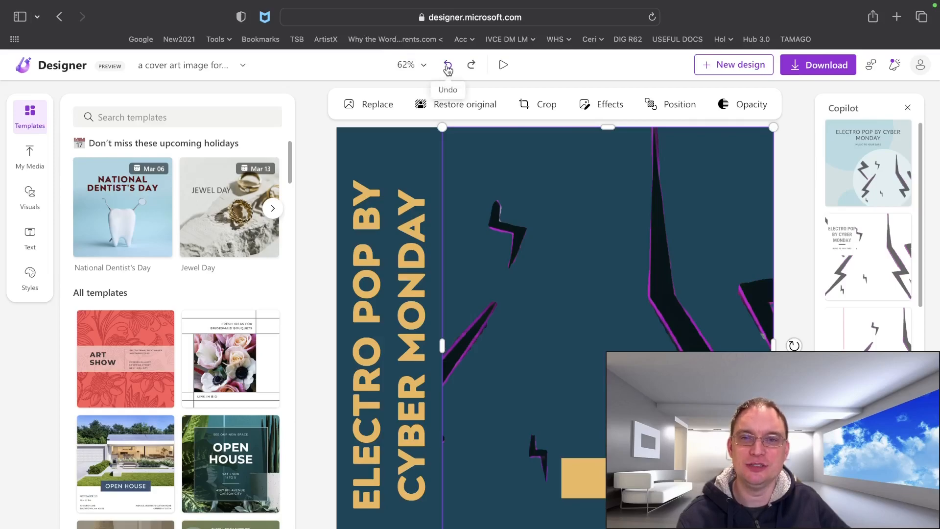
pyautogui.click(446, 65)
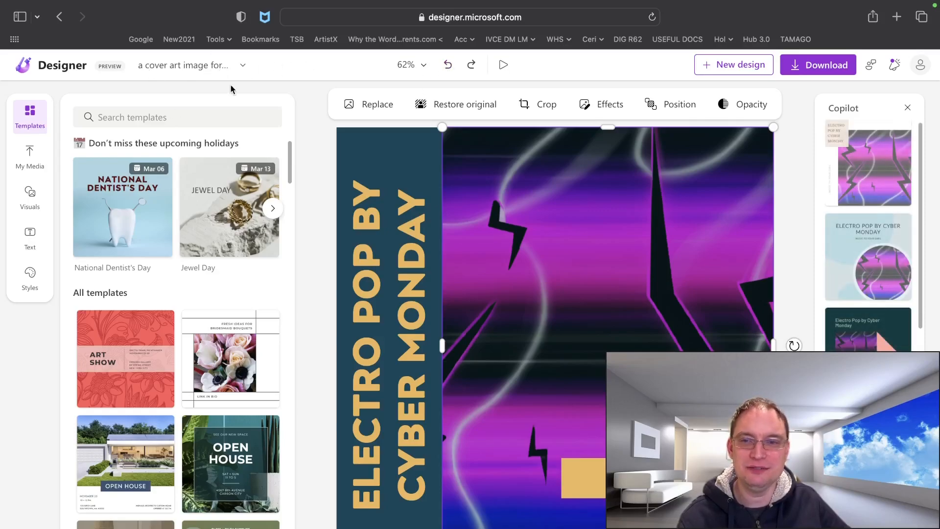
# - Look through the text options, recommended visuals, style sets and templates available for the cover
pyautogui.click(29, 240)
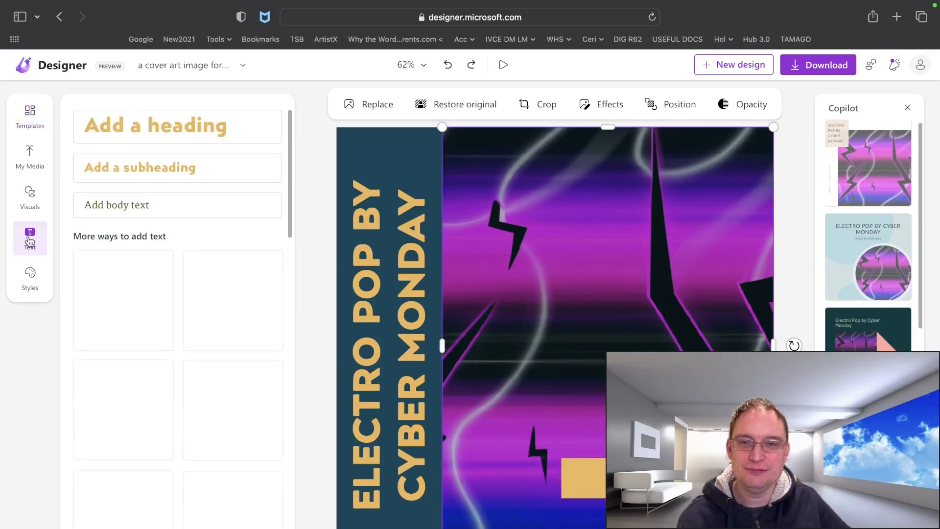
pyautogui.click(32, 195)
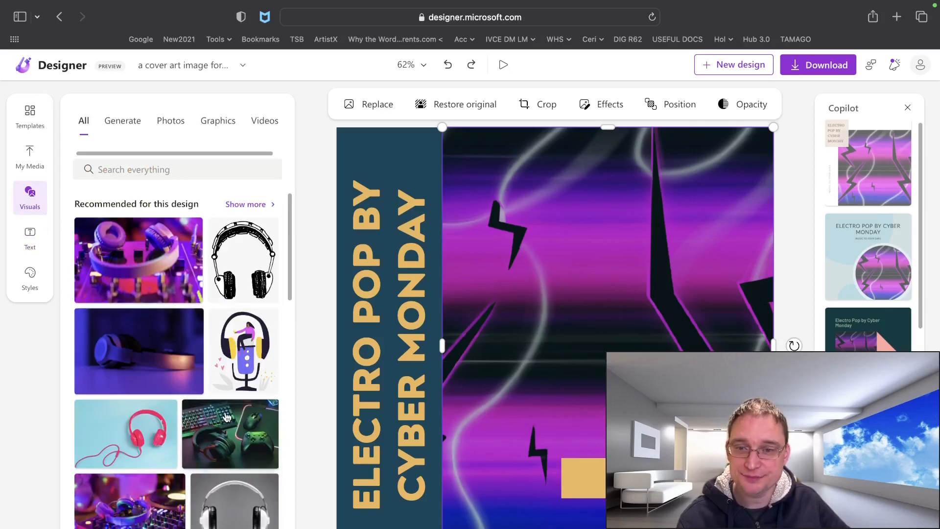
pyautogui.moveTo(289, 233); pyautogui.dragTo(287, 213)
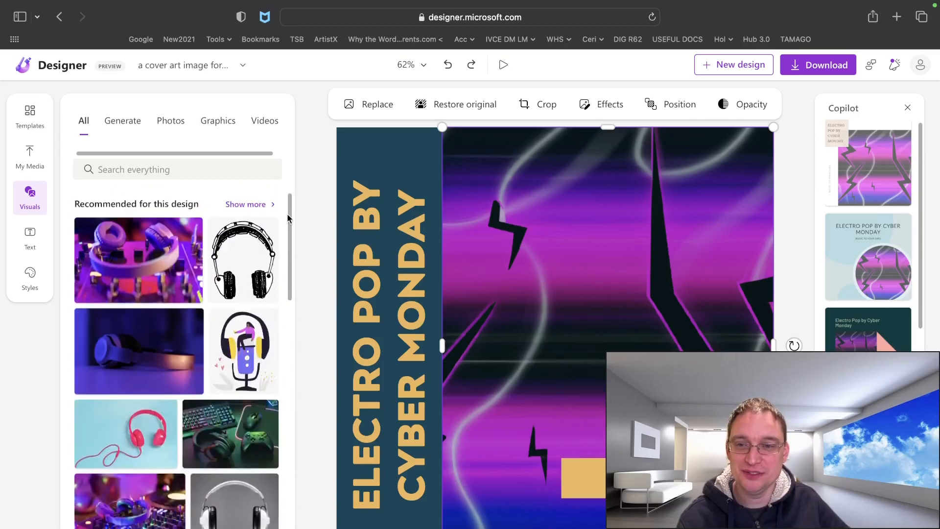
pyautogui.click(24, 289)
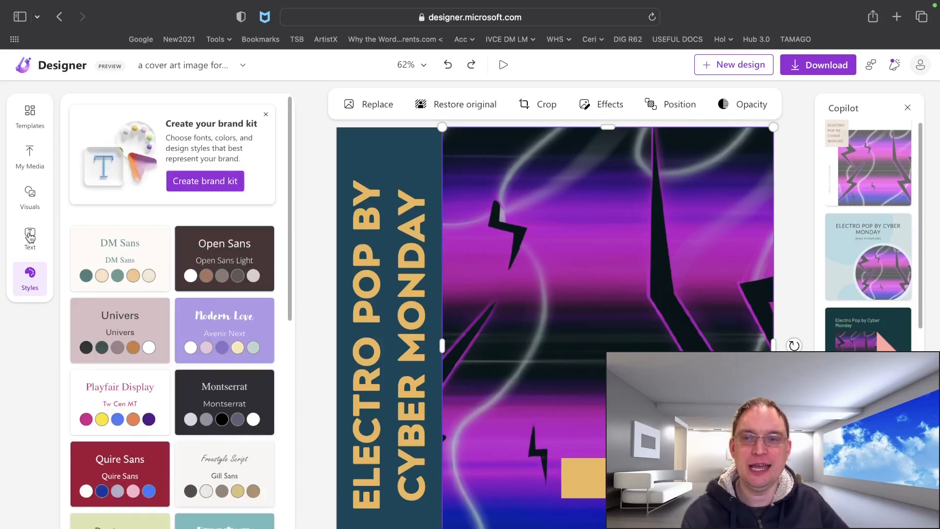
pyautogui.click(29, 237)
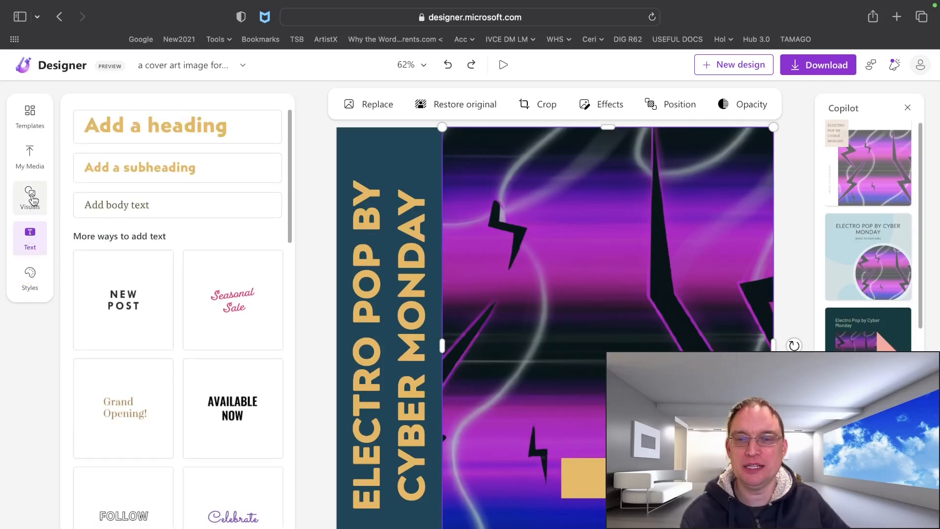
pyautogui.click(32, 199)
pyautogui.click(27, 128)
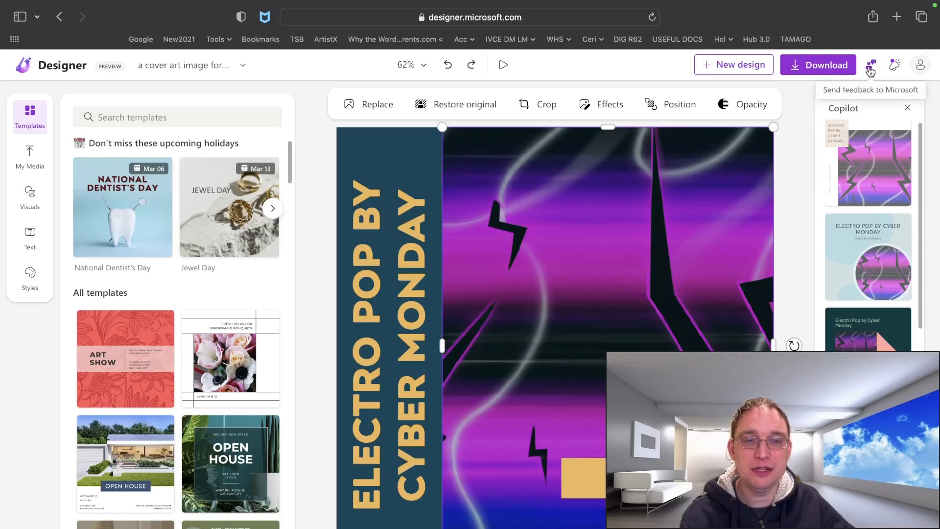
# - Review the What's new list, previewing its new design features, and close it
pyautogui.click(894, 68)
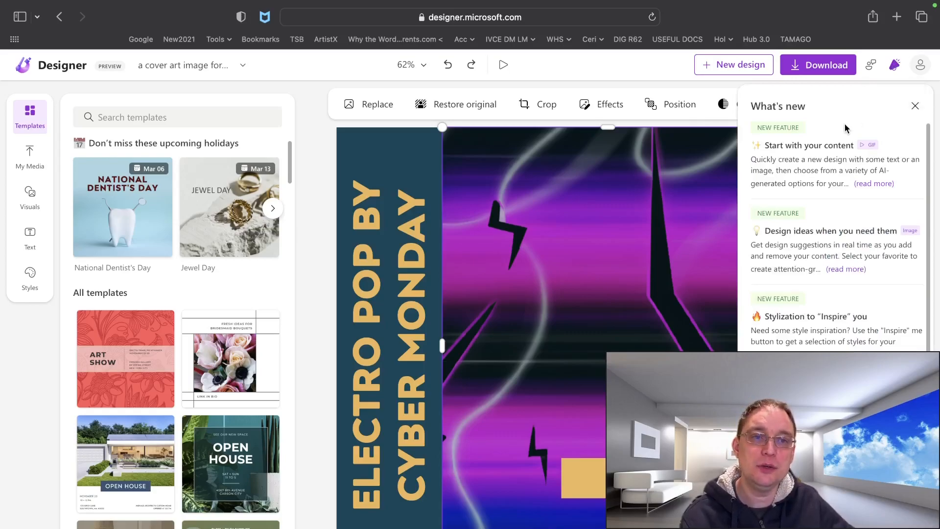
pyautogui.moveTo(832, 147)
pyautogui.moveTo(803, 284)
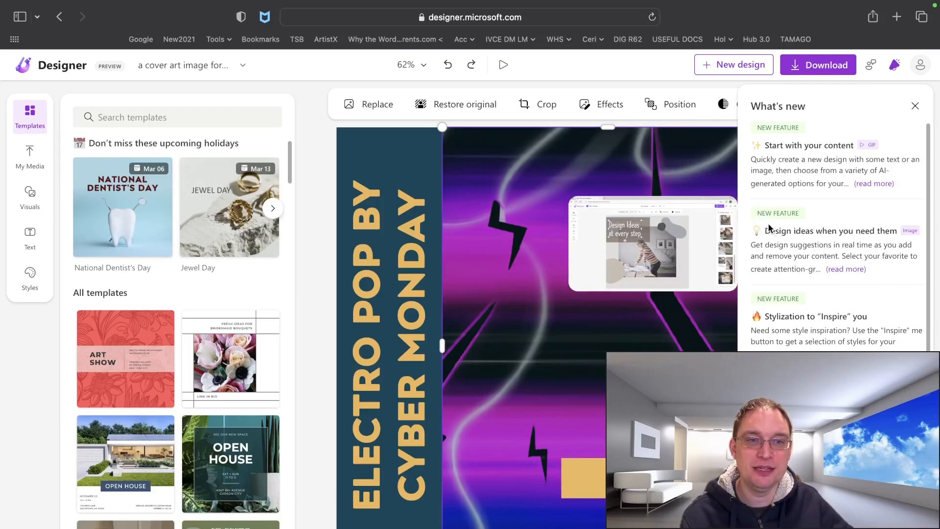
pyautogui.moveTo(772, 155)
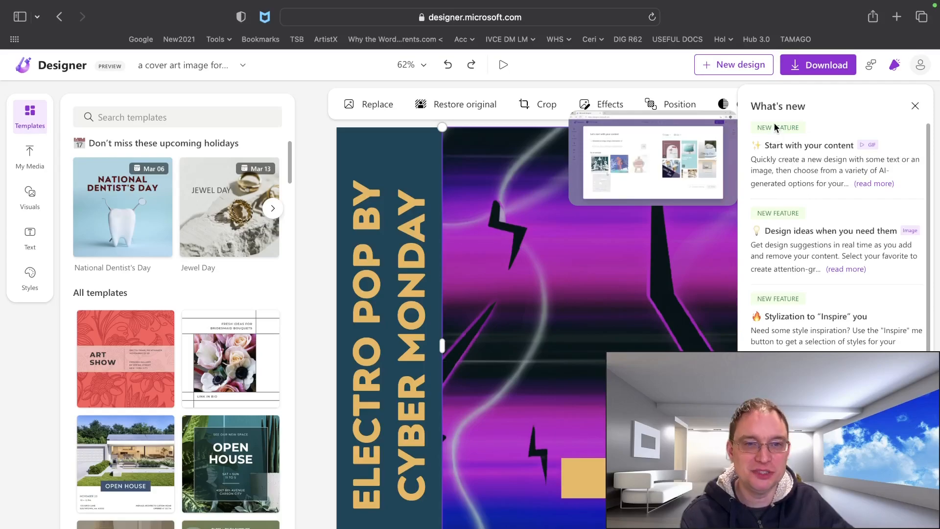
pyautogui.click(914, 106)
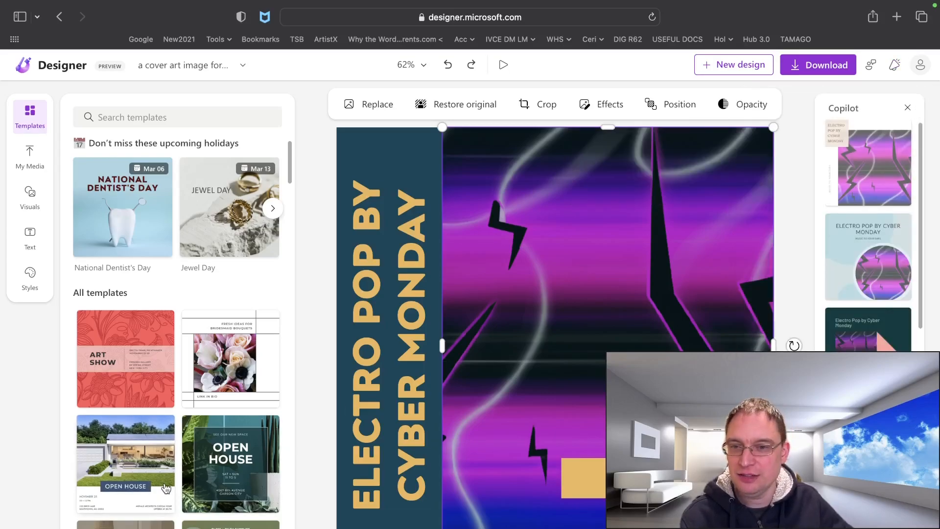
# - Browse further templates and the list of font and color styles
pyautogui.scroll(-15, 167, 490)
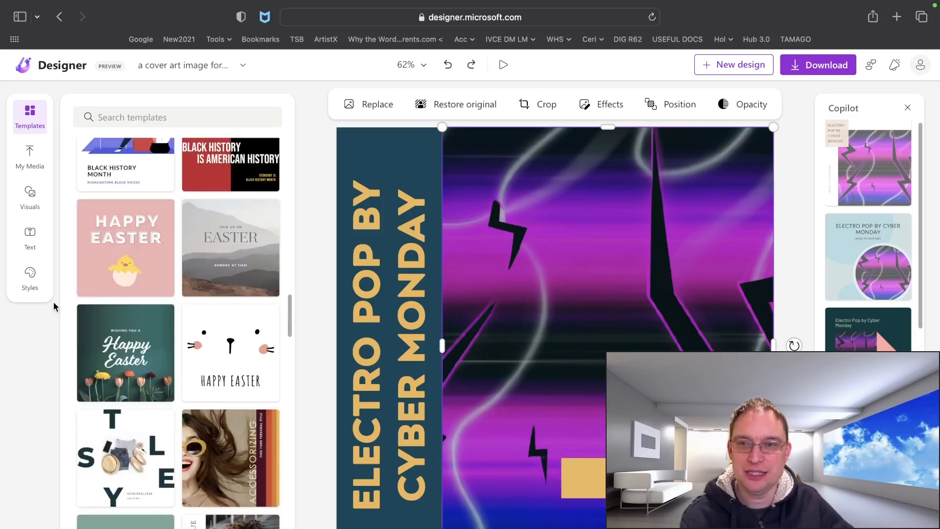
pyautogui.click(32, 285)
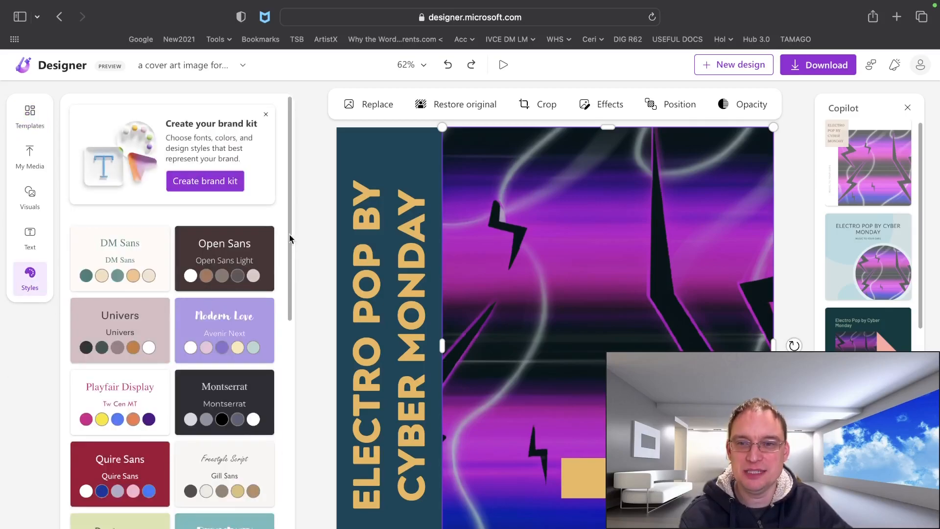
pyautogui.moveTo(289, 228); pyautogui.dragTo(283, 475)
pyautogui.moveTo(254, 453)
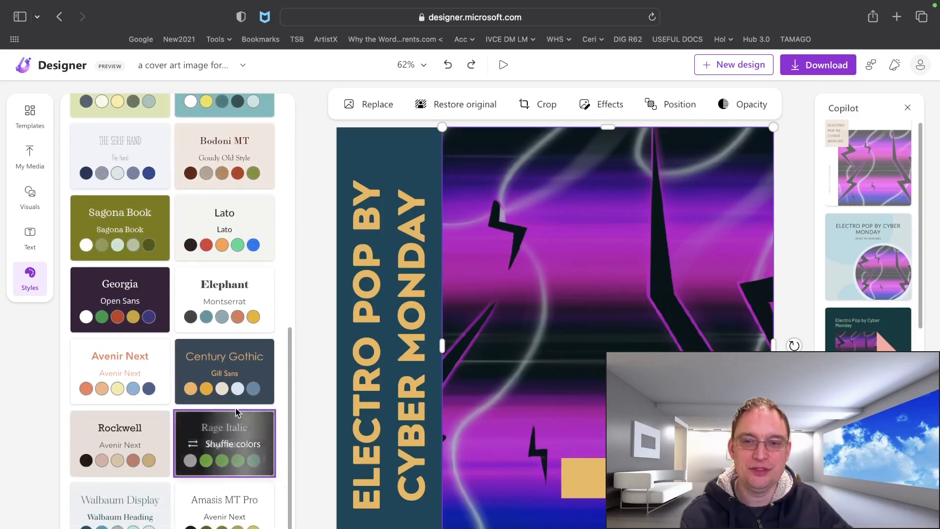